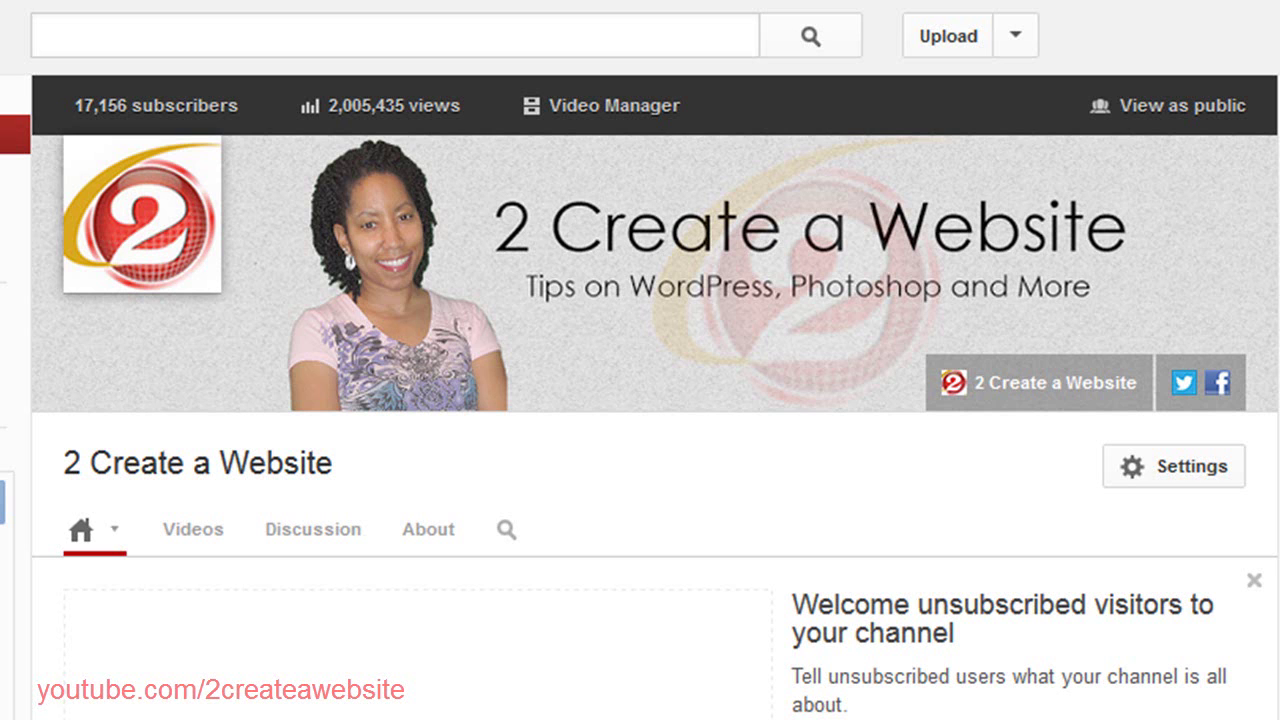
Hide the template's 'text' layer so only the crop zones, profile square and links bar show.
{"action": "mouse_move", "coordinate": [815, 705]}
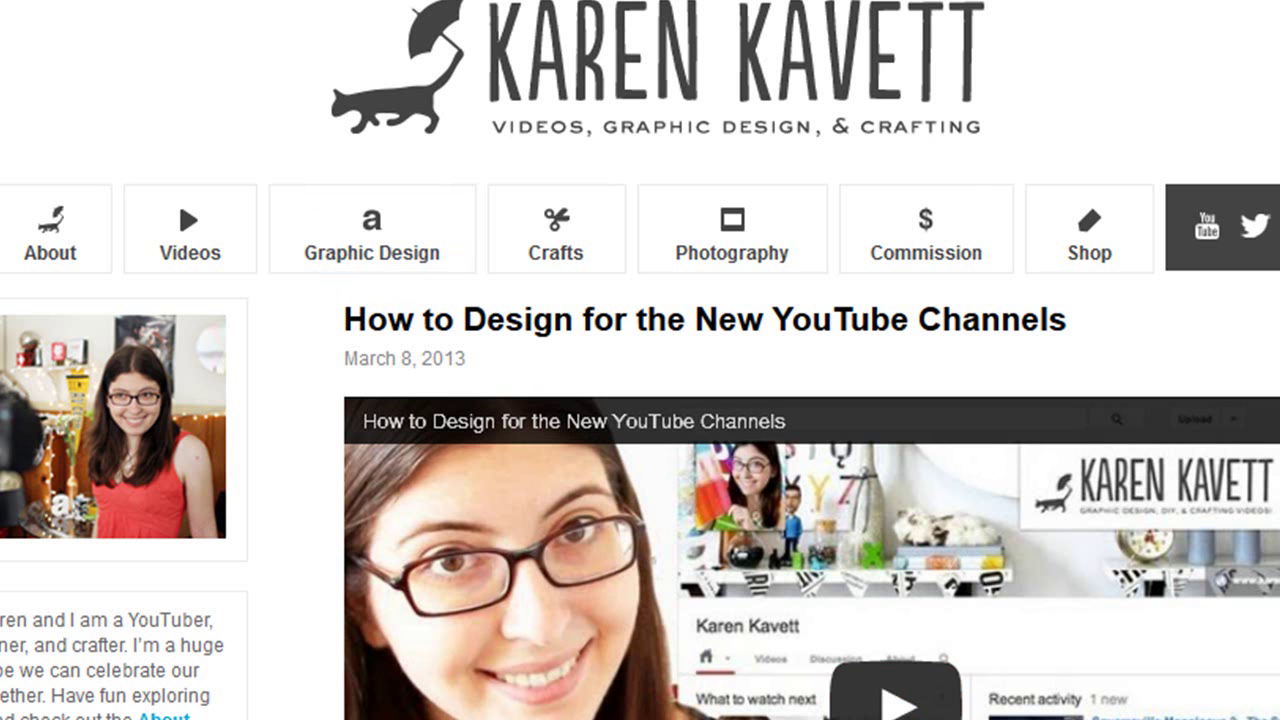
{"action": "scroll", "coordinate": [640, 400], "scroll_direction": "down", "scroll_amount": 5}
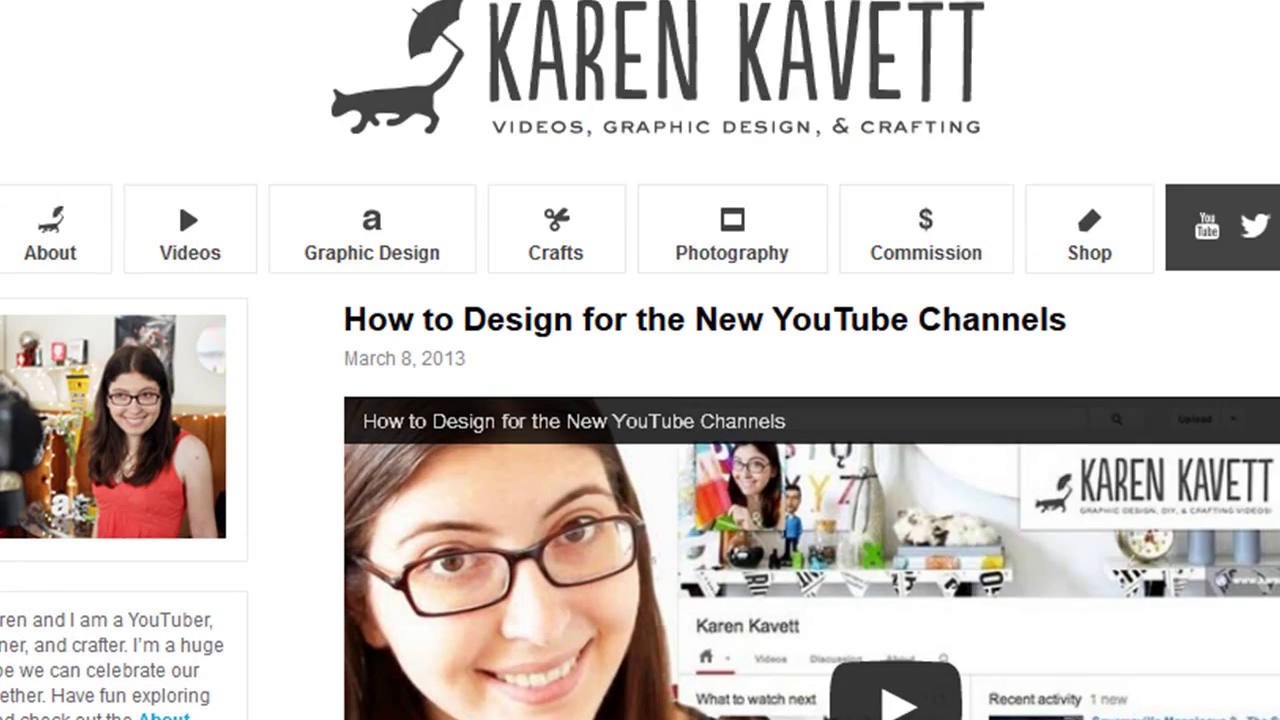
{"action": "scroll", "coordinate": [800, 400], "scroll_direction": "down", "scroll_amount": 10}
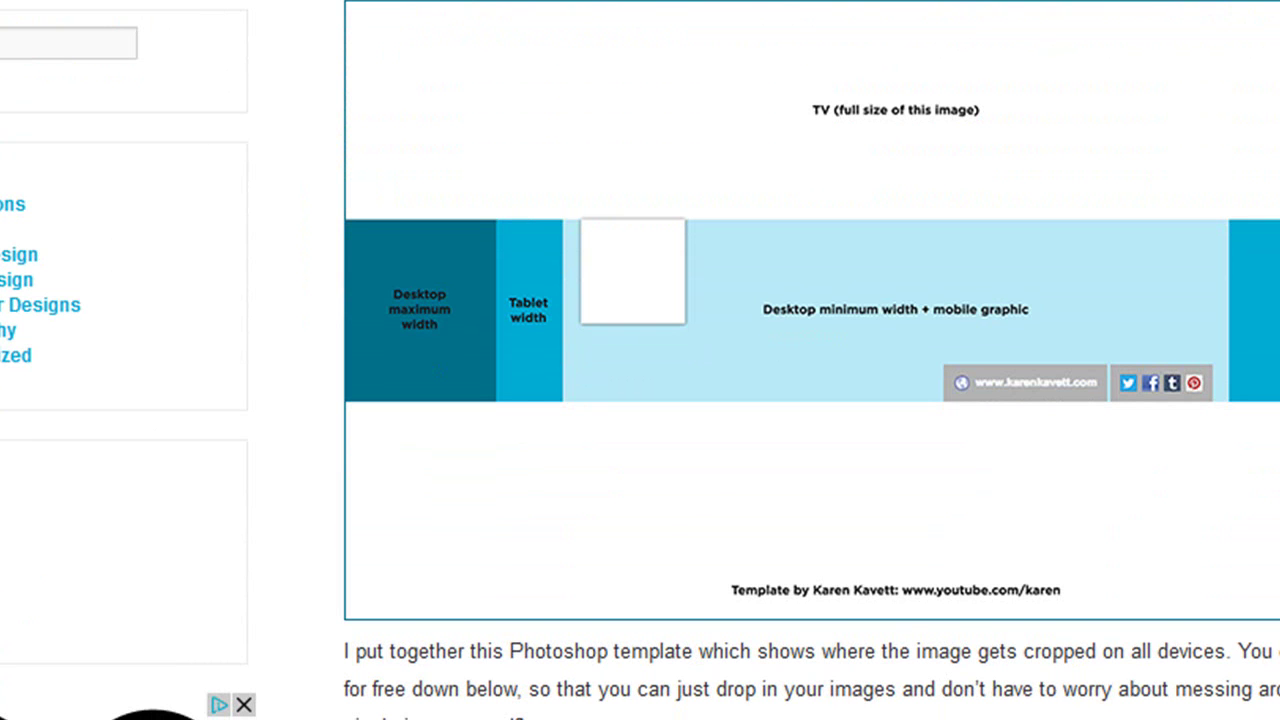
{"action": "scroll", "coordinate": [640, 400], "scroll_direction": "down", "scroll_amount": 3}
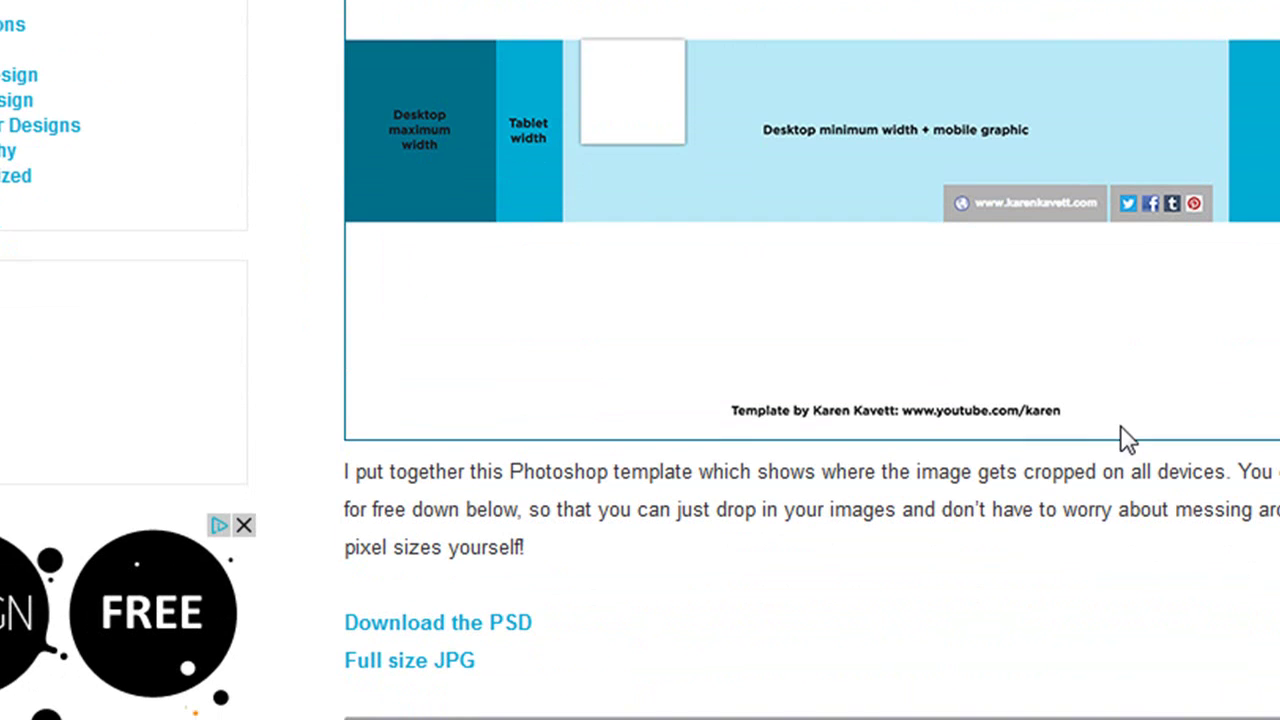
{"action": "scroll", "coordinate": [737, 640], "scroll_direction": "up", "scroll_amount": 15}
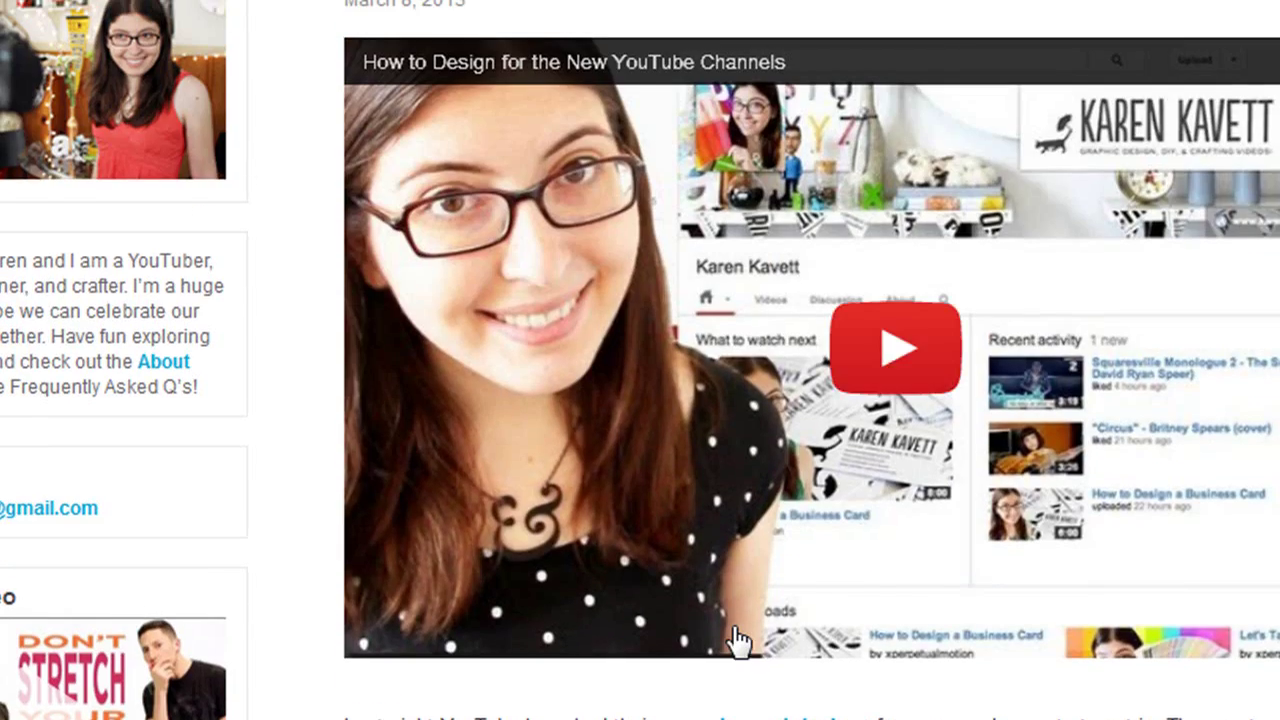
{"action": "scroll", "coordinate": [737, 640], "scroll_direction": "up", "scroll_amount": 3}
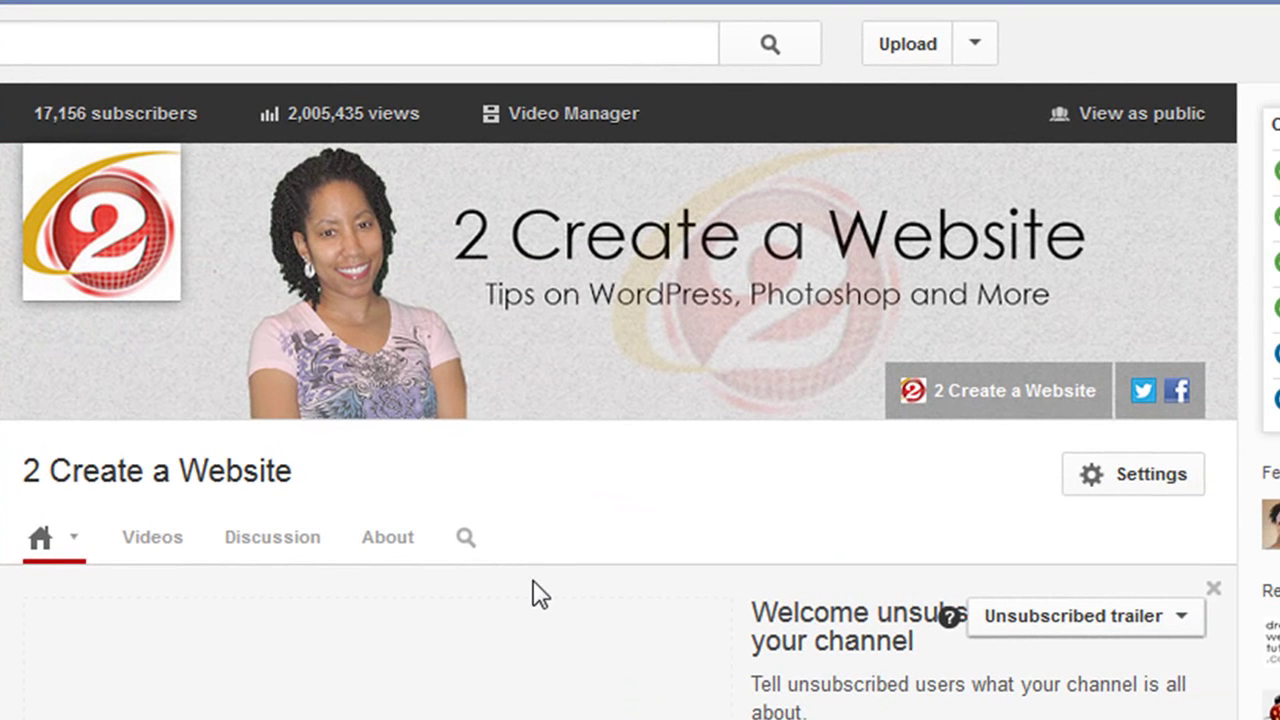
{"action": "mouse_move", "coordinate": [168, 238]}
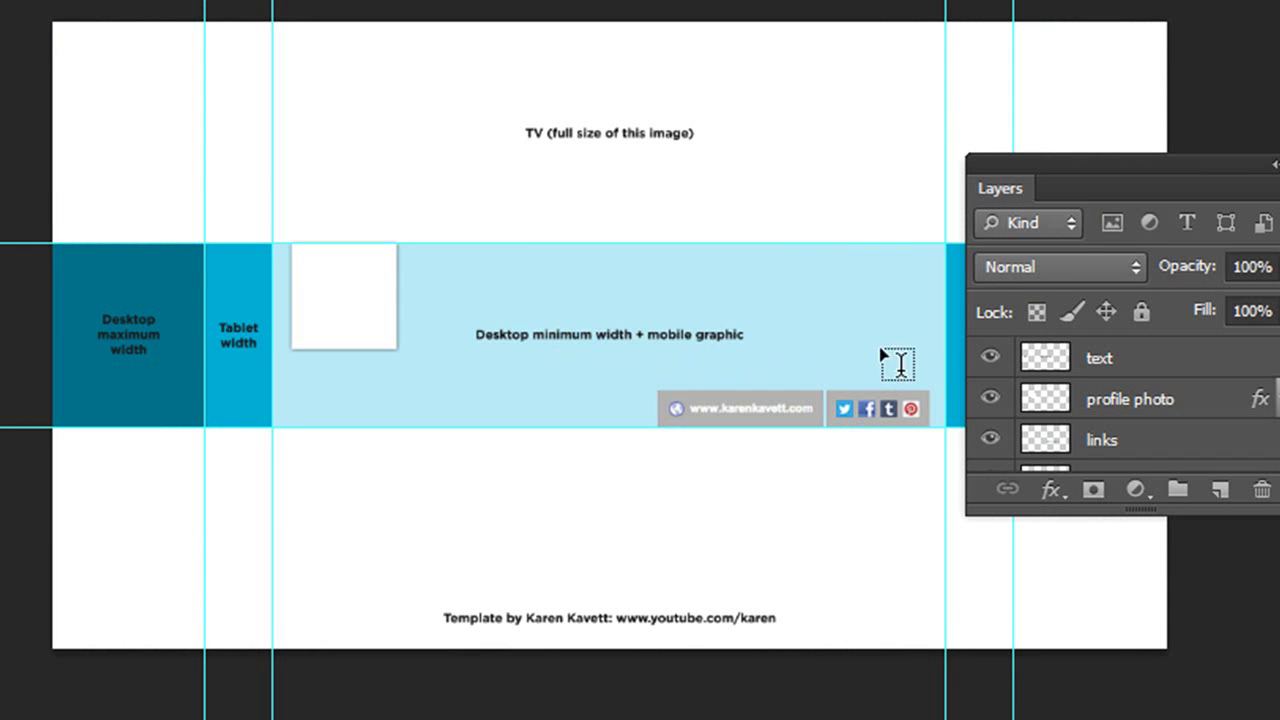
{"action": "left_click", "coordinate": [990, 358]}
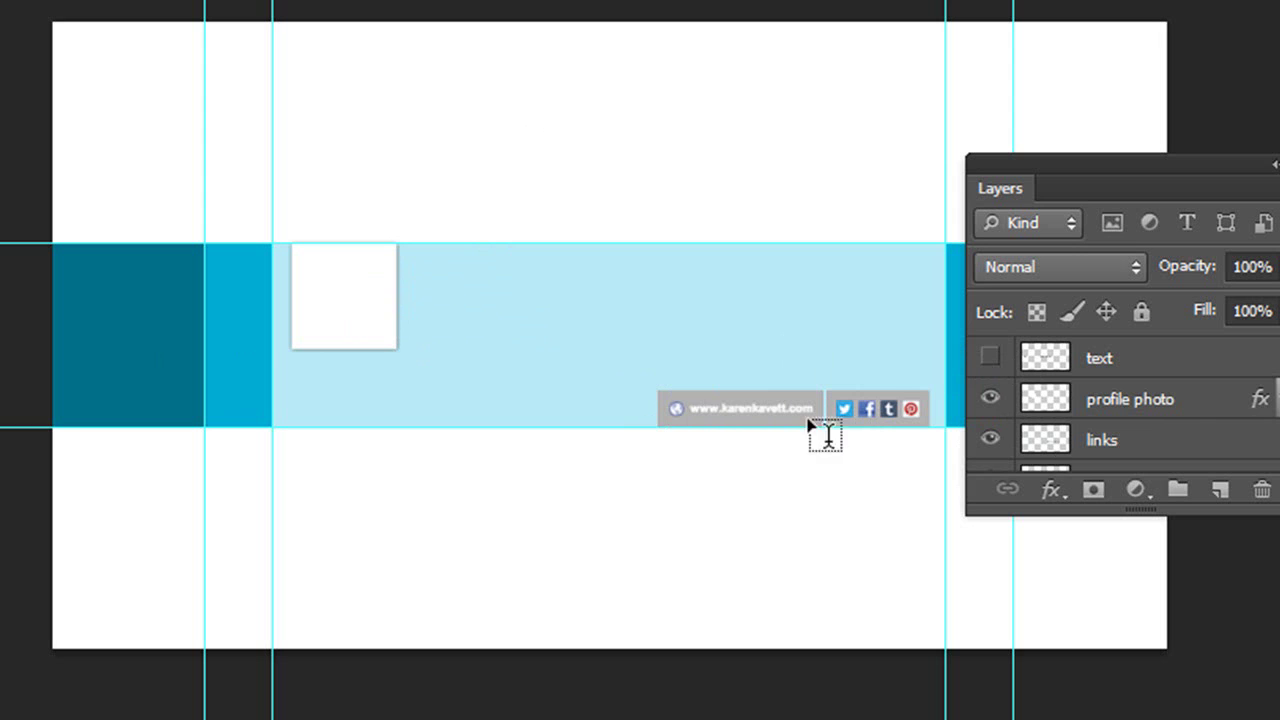
{"action": "scroll", "coordinate": [1277, 383], "scroll_direction": "down", "scroll_amount": 2}
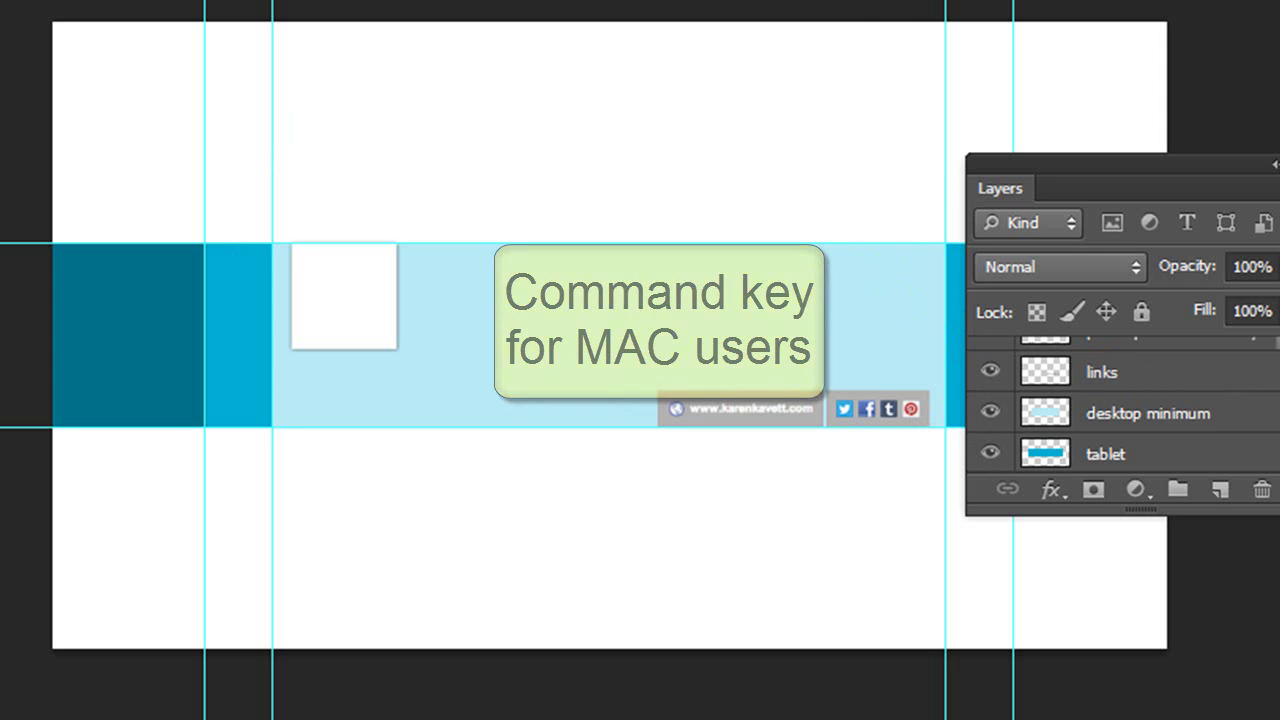
Select desktop minimum, tablet, desktop maximum and Layer 0 together and merge them.
{"action": "scroll", "coordinate": [1266, 409], "scroll_direction": "down", "scroll_amount": 1}
{"action": "left_click", "coordinate": [1110, 411], "text": "ctrl"}
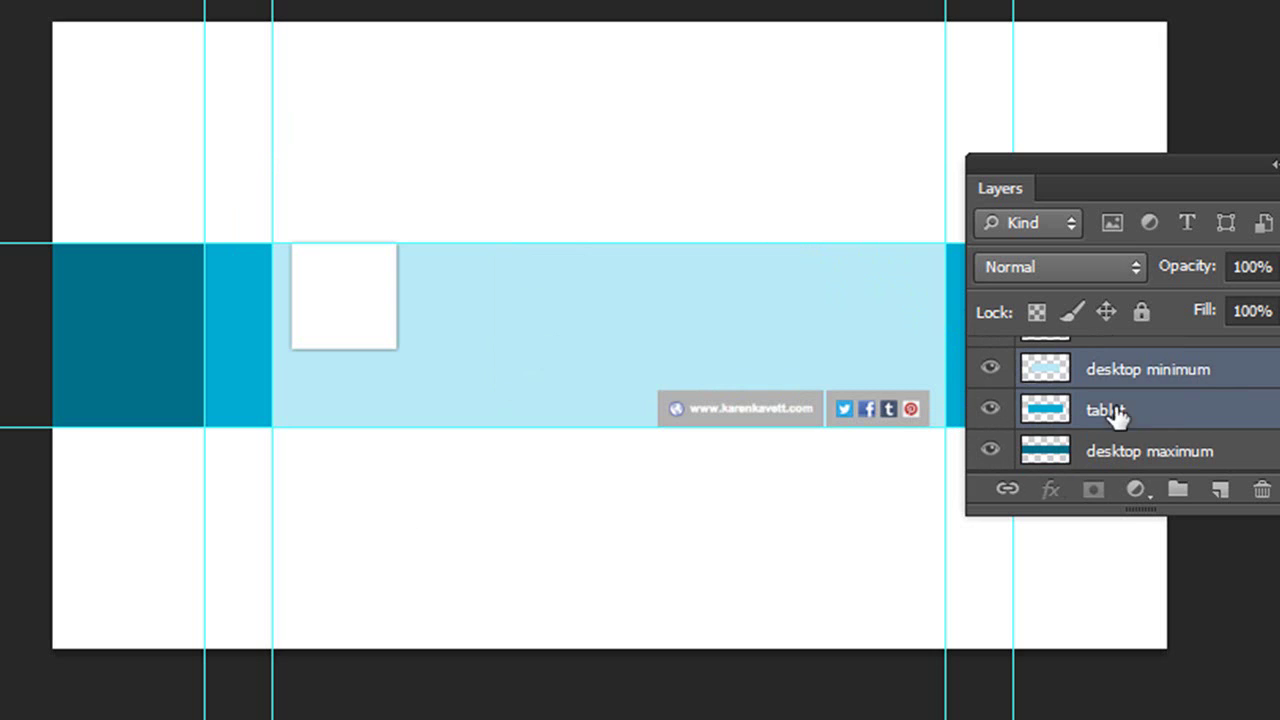
{"action": "left_click", "coordinate": [1265, 446], "text": "ctrl"}
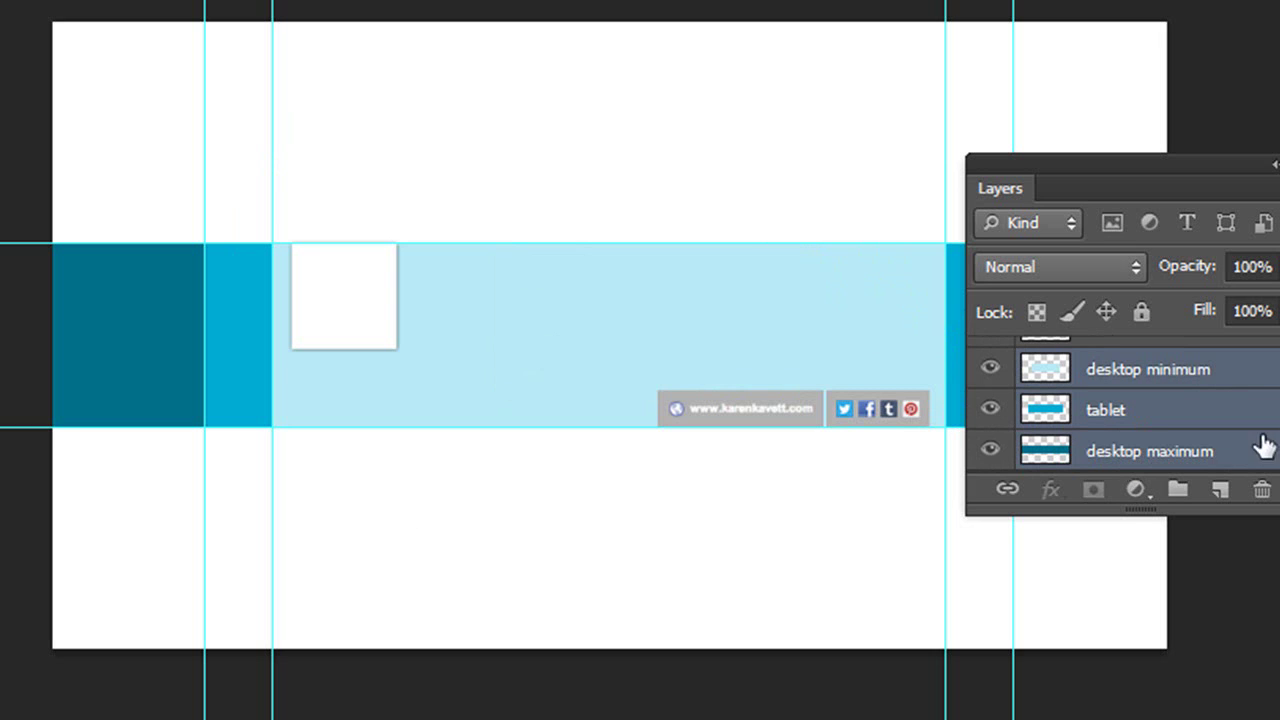
{"action": "scroll", "coordinate": [1266, 410], "scroll_direction": "down", "scroll_amount": 1}
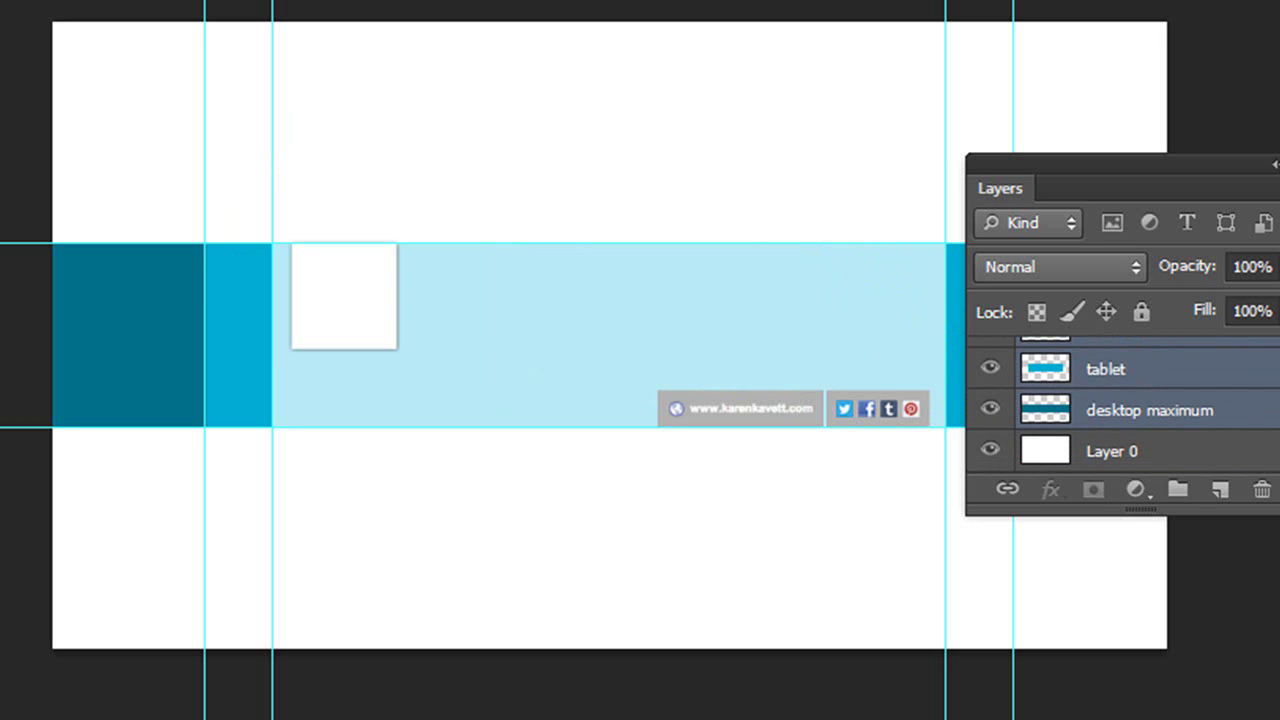
{"action": "left_click", "coordinate": [1124, 462], "text": "shift"}
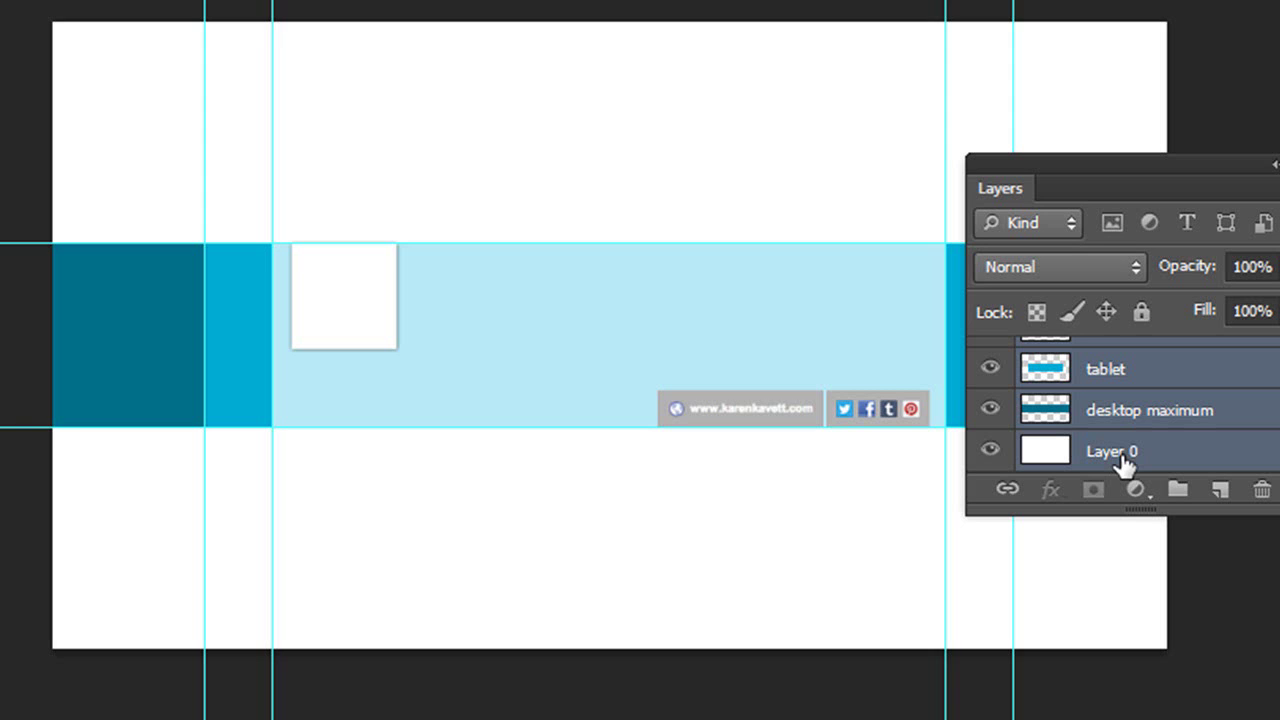
{"action": "right_click", "coordinate": [1112, 413]}
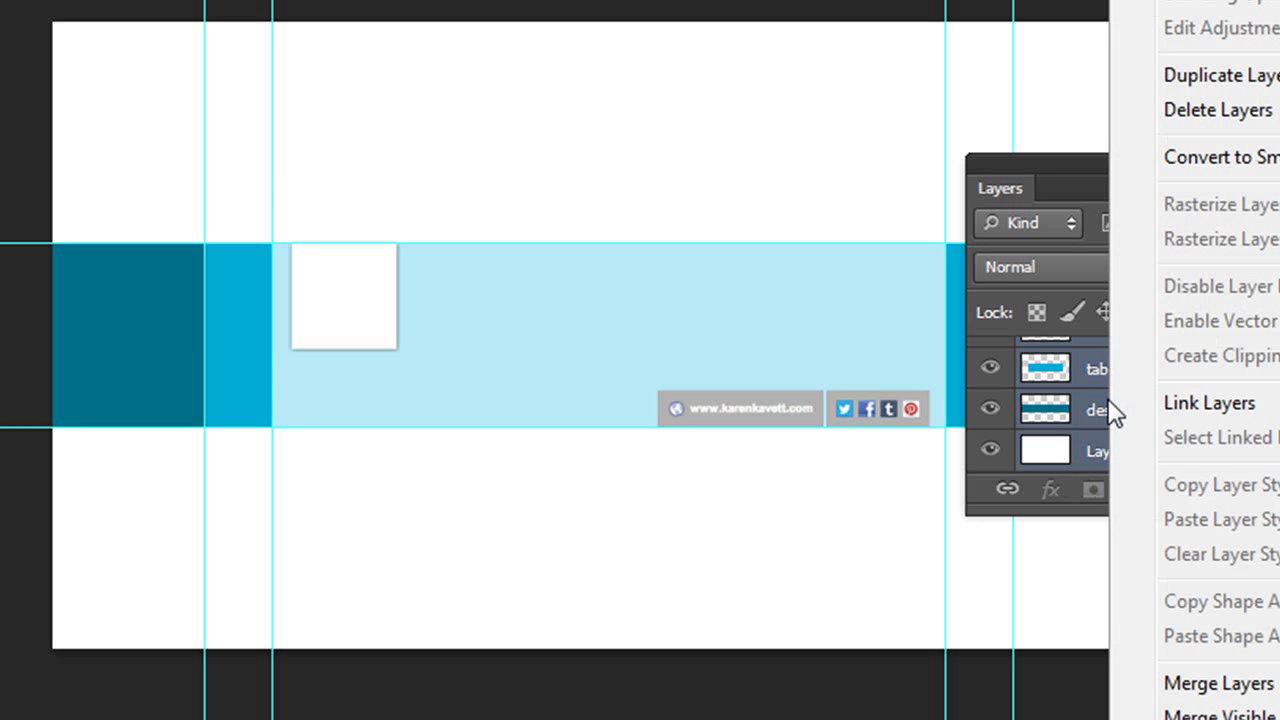
{"action": "left_click", "coordinate": [1192, 684]}
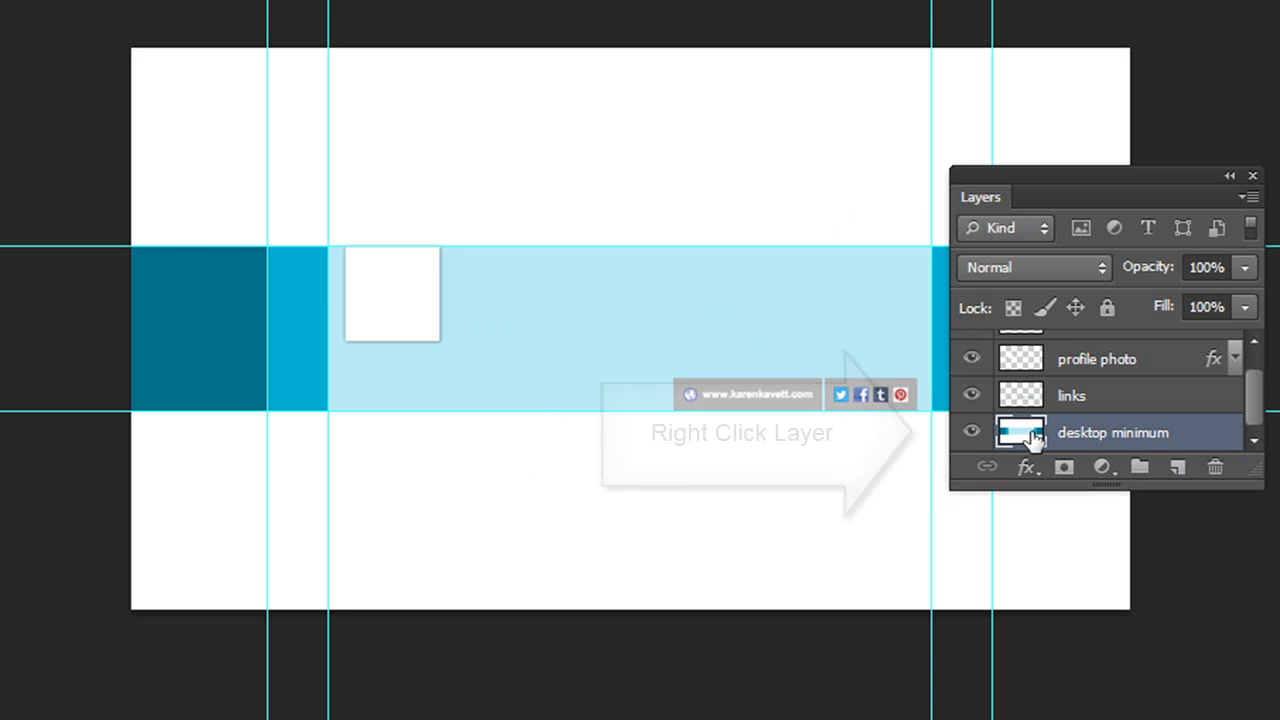
Add a Pattern Overlay of grey Lemongraphic Pattern12 at 100% scale to the merged layer.
{"action": "right_click", "coordinate": [1097, 452]}
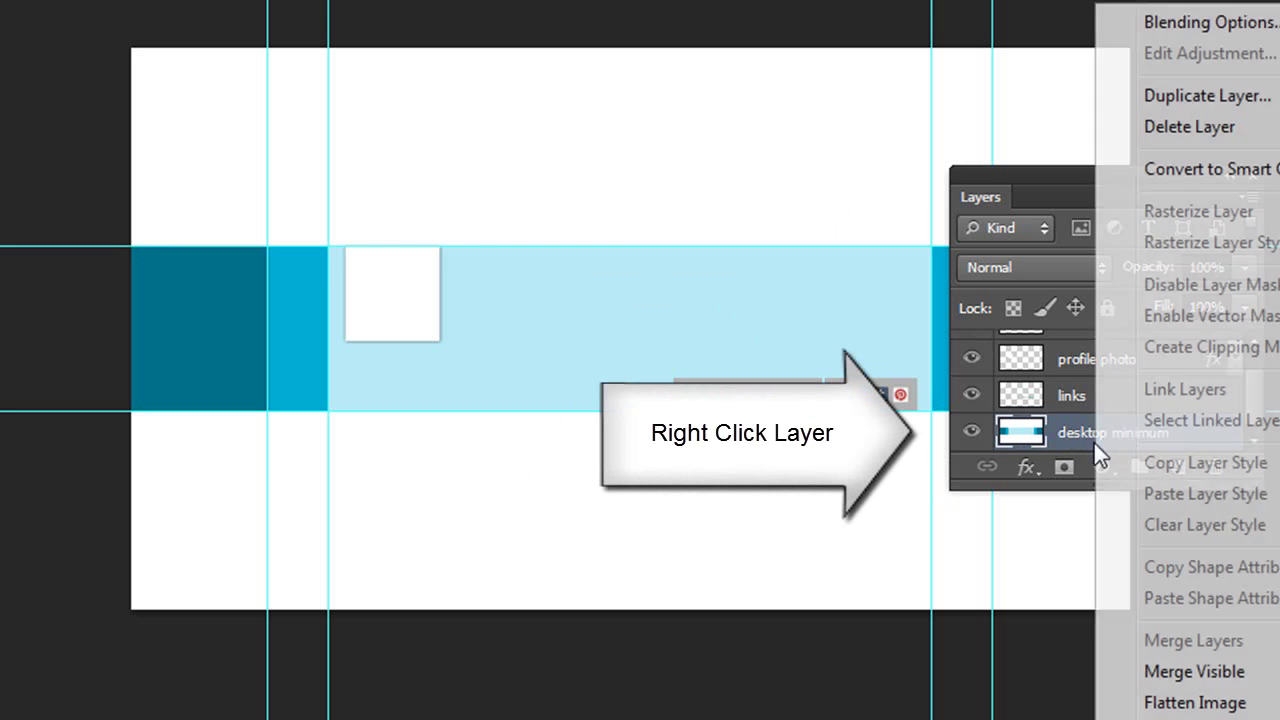
{"action": "left_click", "coordinate": [1154, 24]}
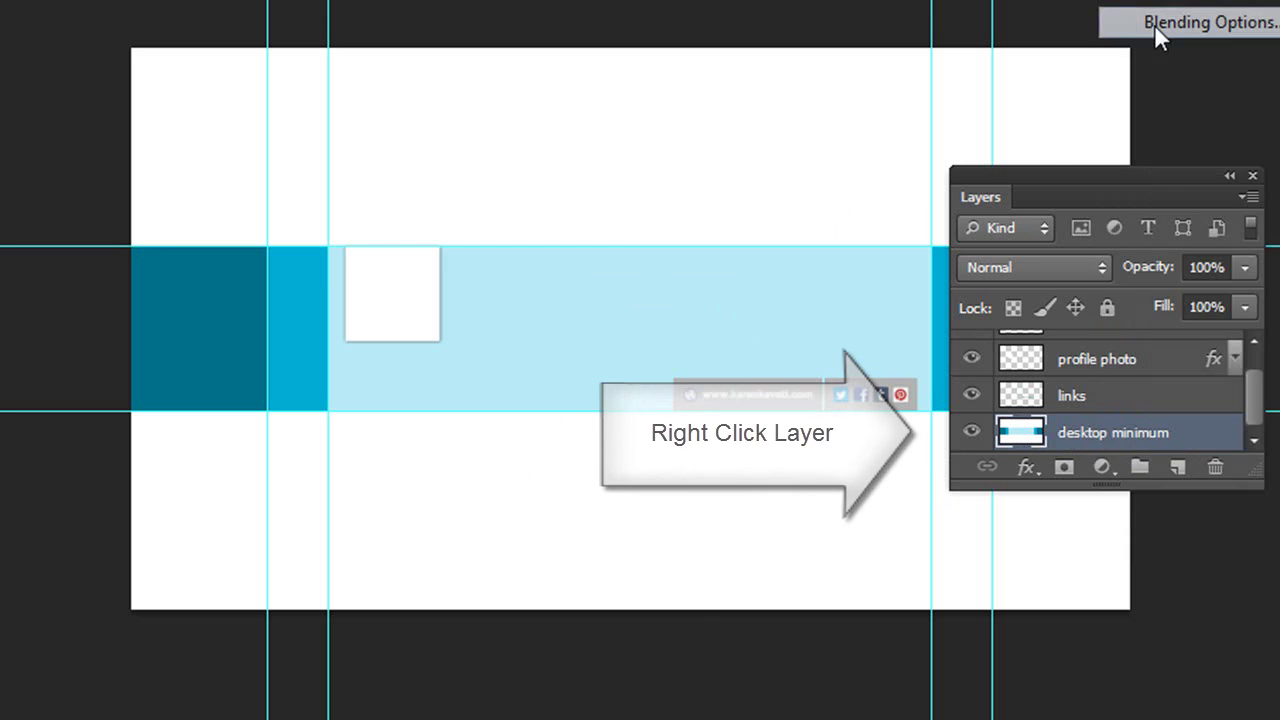
{"action": "left_click_drag", "start_coordinate": [1136, 72], "coordinate": [1051, 1]}
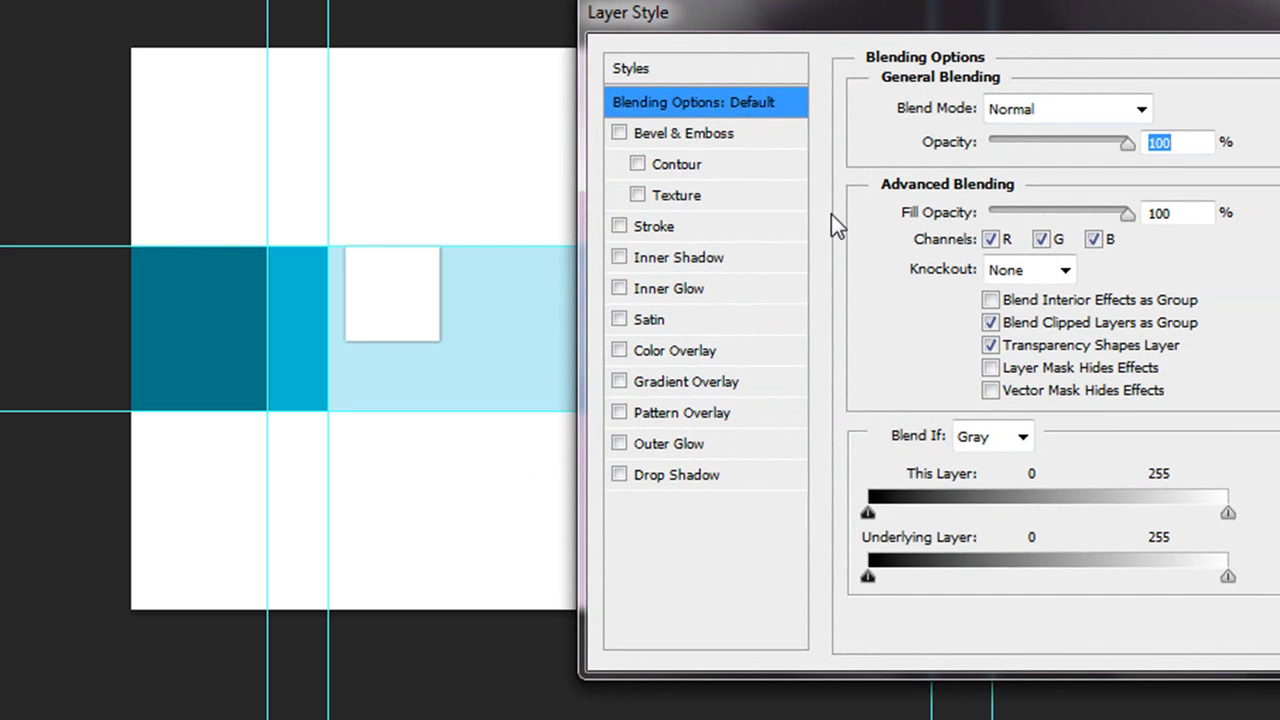
{"action": "left_click", "coordinate": [621, 416]}
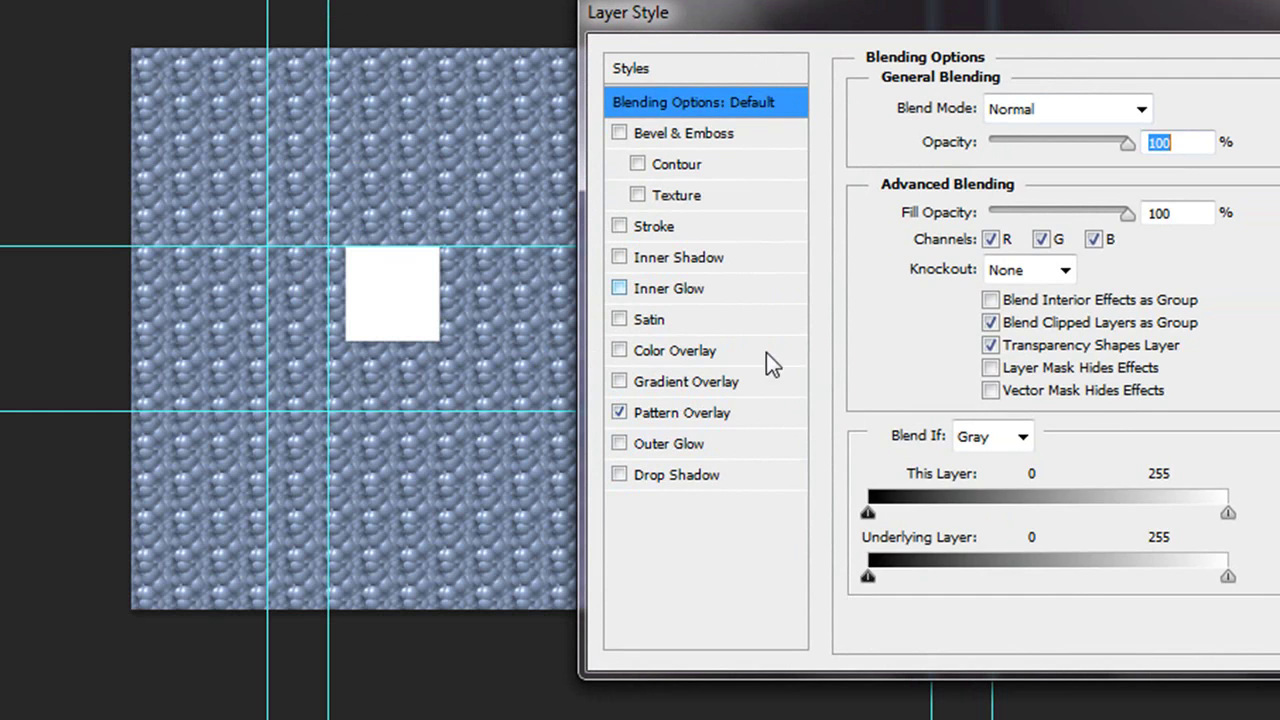
{"action": "left_click", "coordinate": [710, 418]}
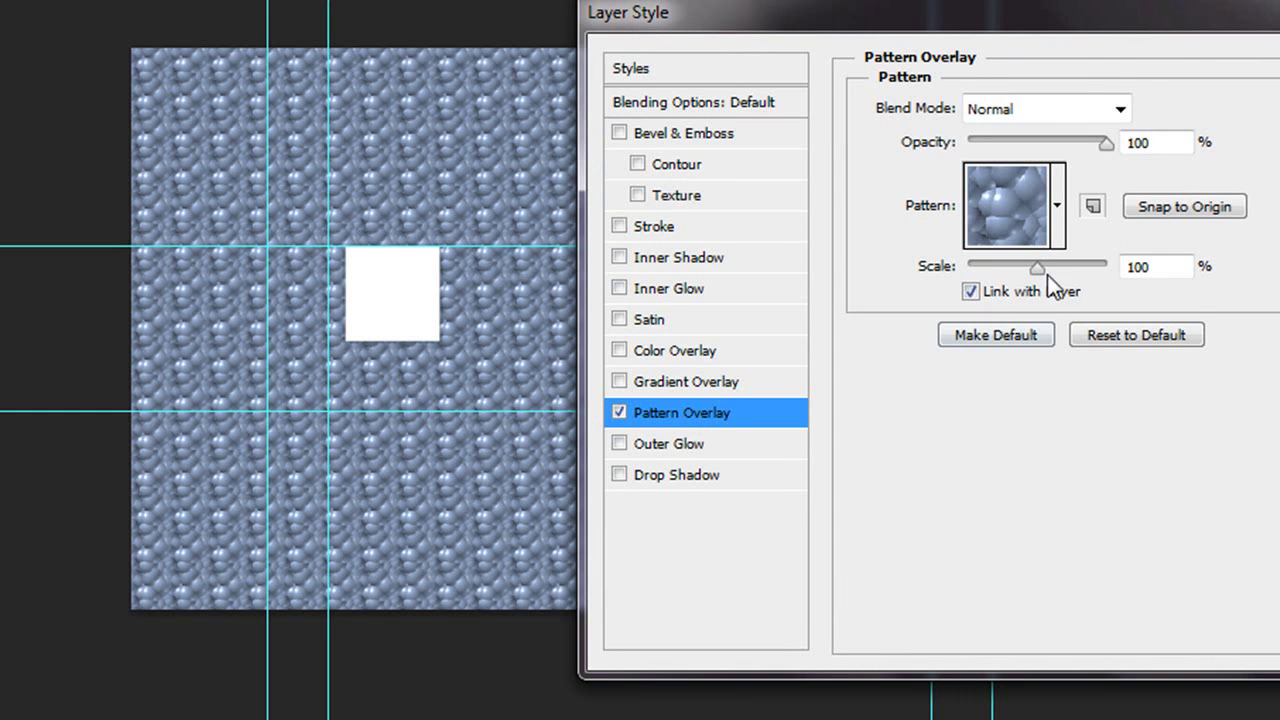
{"action": "left_click", "coordinate": [1057, 205]}
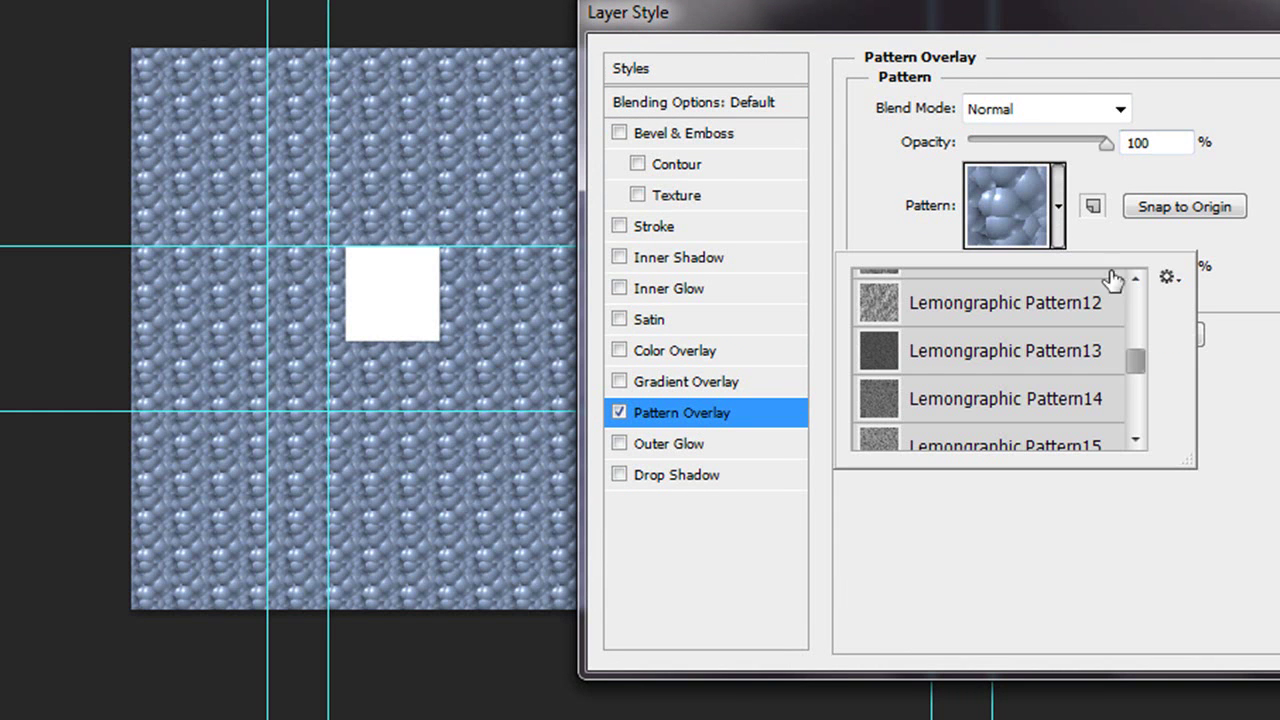
{"action": "left_click", "coordinate": [947, 319]}
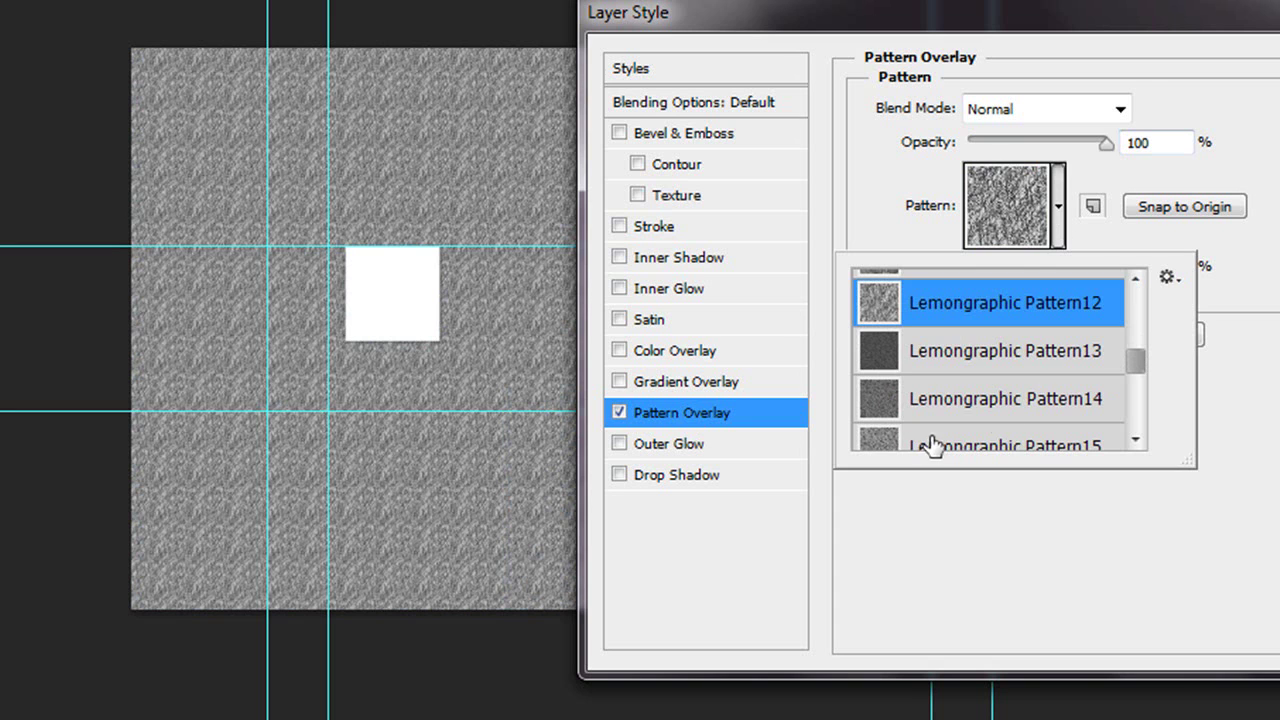
{"action": "key", "text": "Return"}
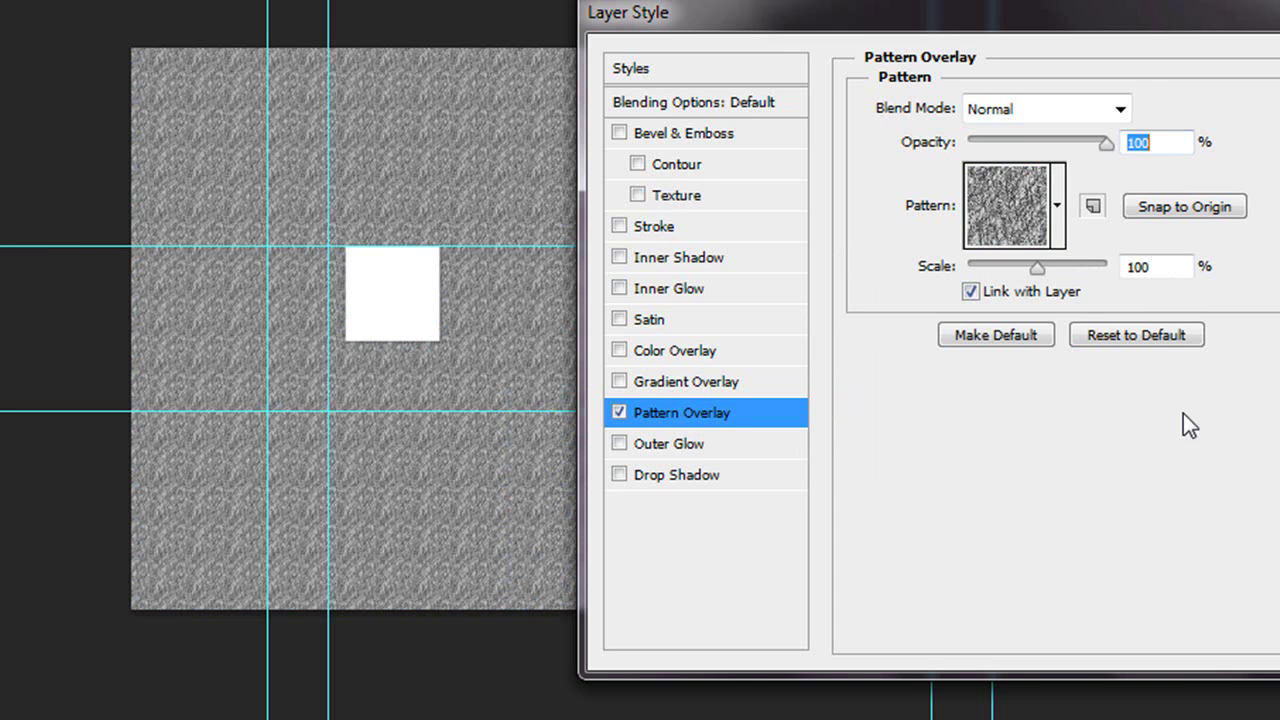
Add a #380cf2 blue Color Overlay at 30% opacity and apply the layer style.
{"action": "left_click", "coordinate": [619, 350]}
{"action": "left_click", "coordinate": [670, 355]}
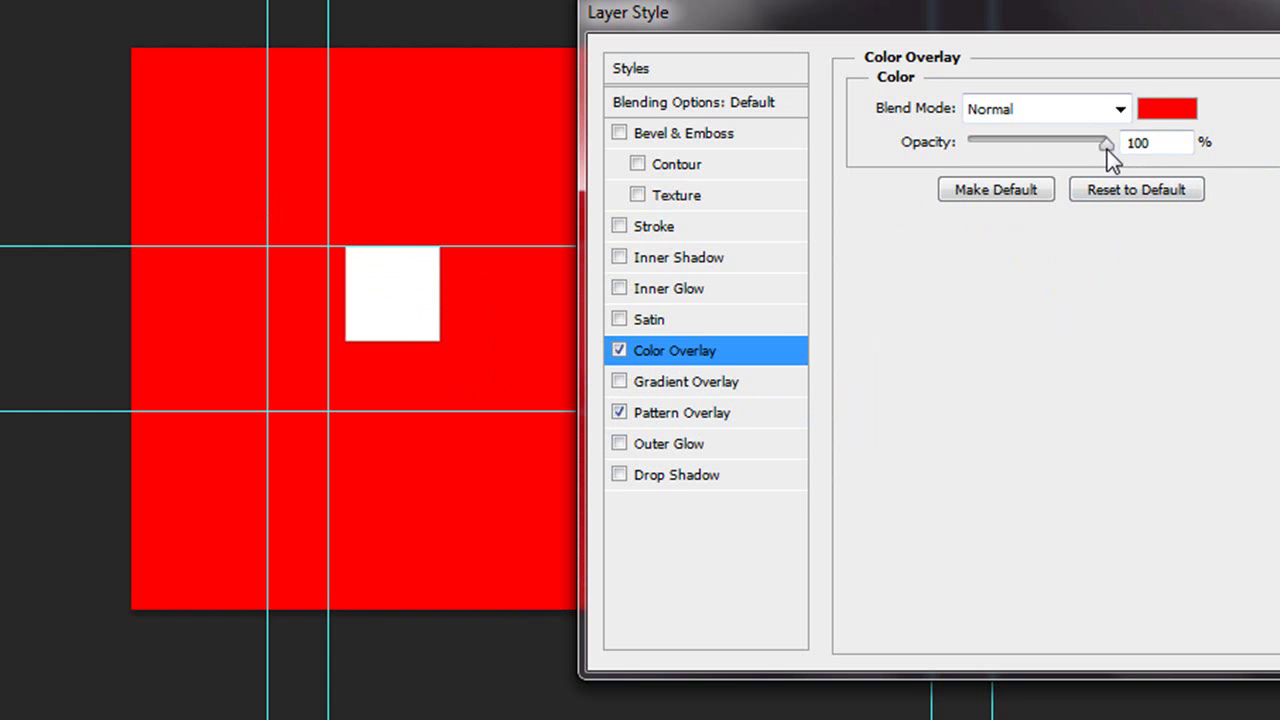
{"action": "left_click_drag", "start_coordinate": [1107, 147], "coordinate": [1009, 149]}
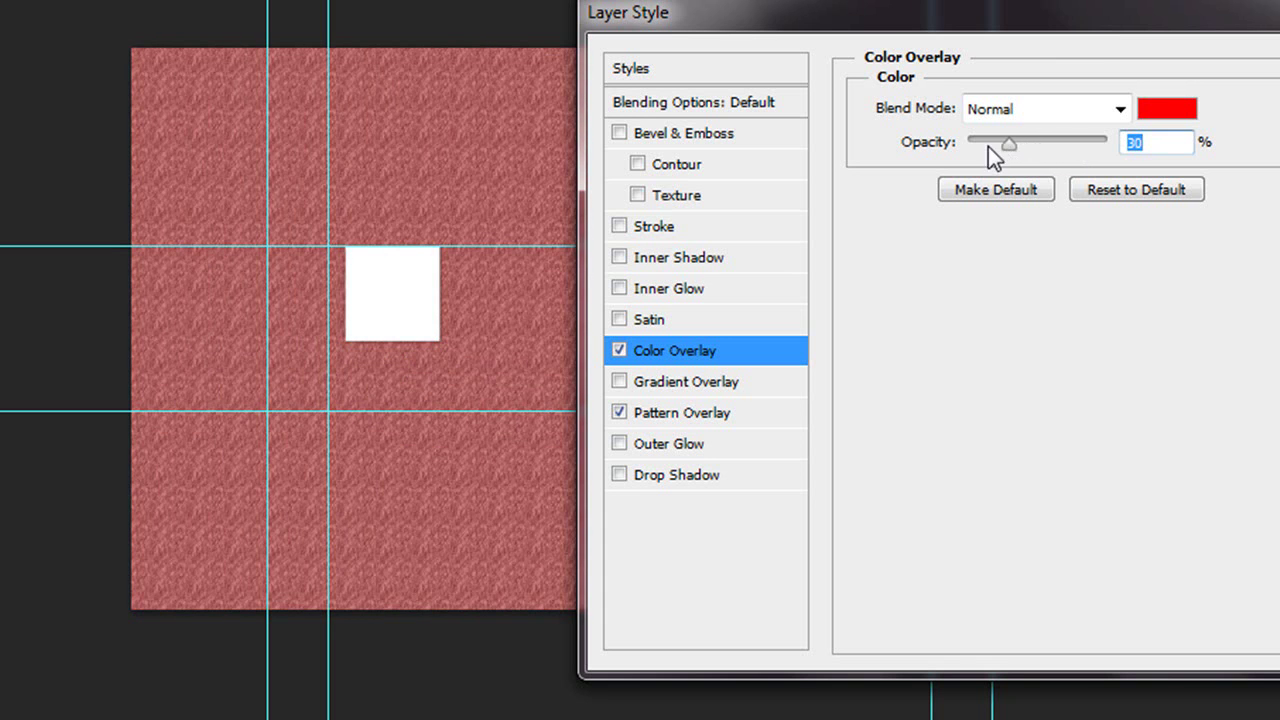
{"action": "left_click", "coordinate": [1145, 110]}
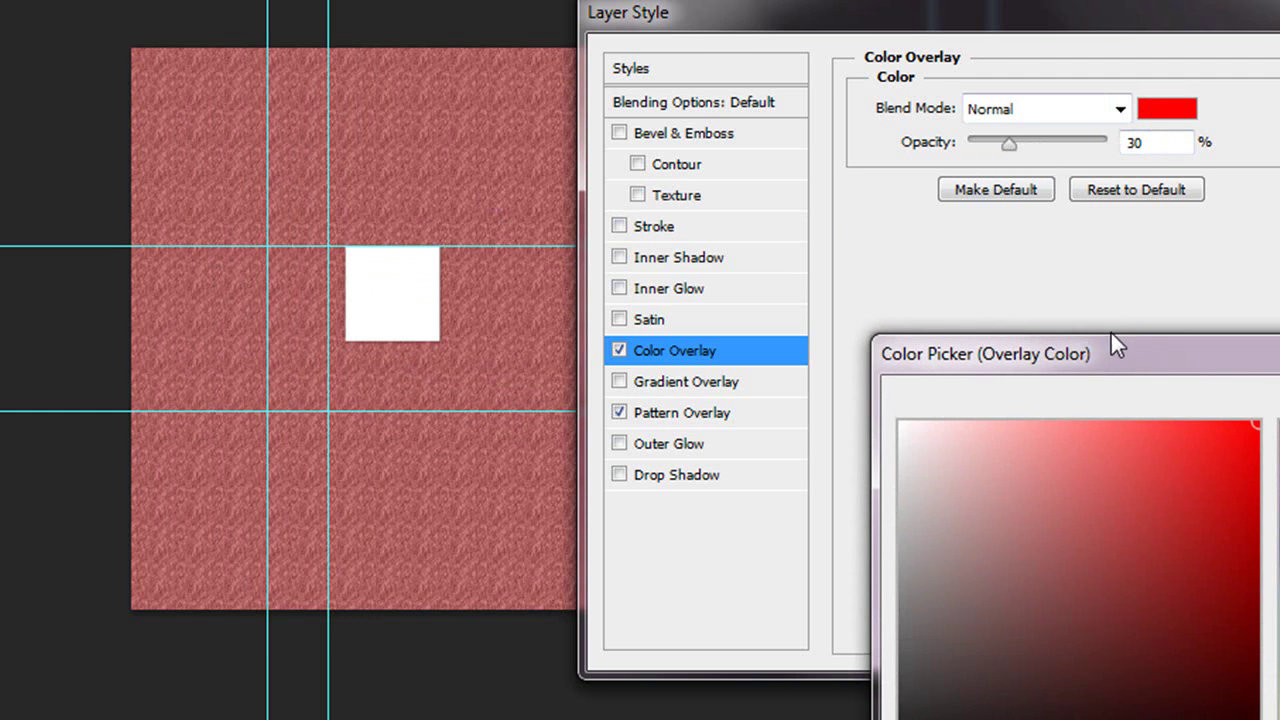
{"action": "left_click_drag", "start_coordinate": [1118, 345], "coordinate": [936, 245]}
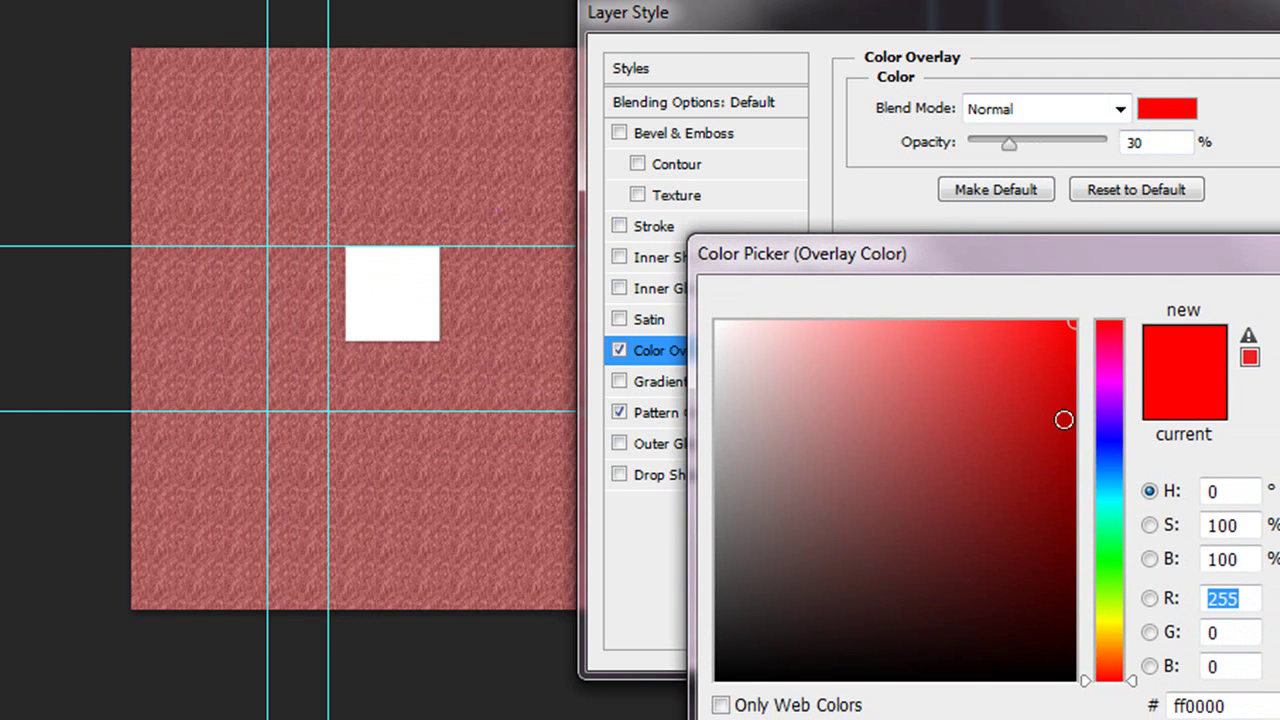
{"action": "left_click", "coordinate": [1117, 432]}
{"action": "left_click", "coordinate": [1057, 340]}
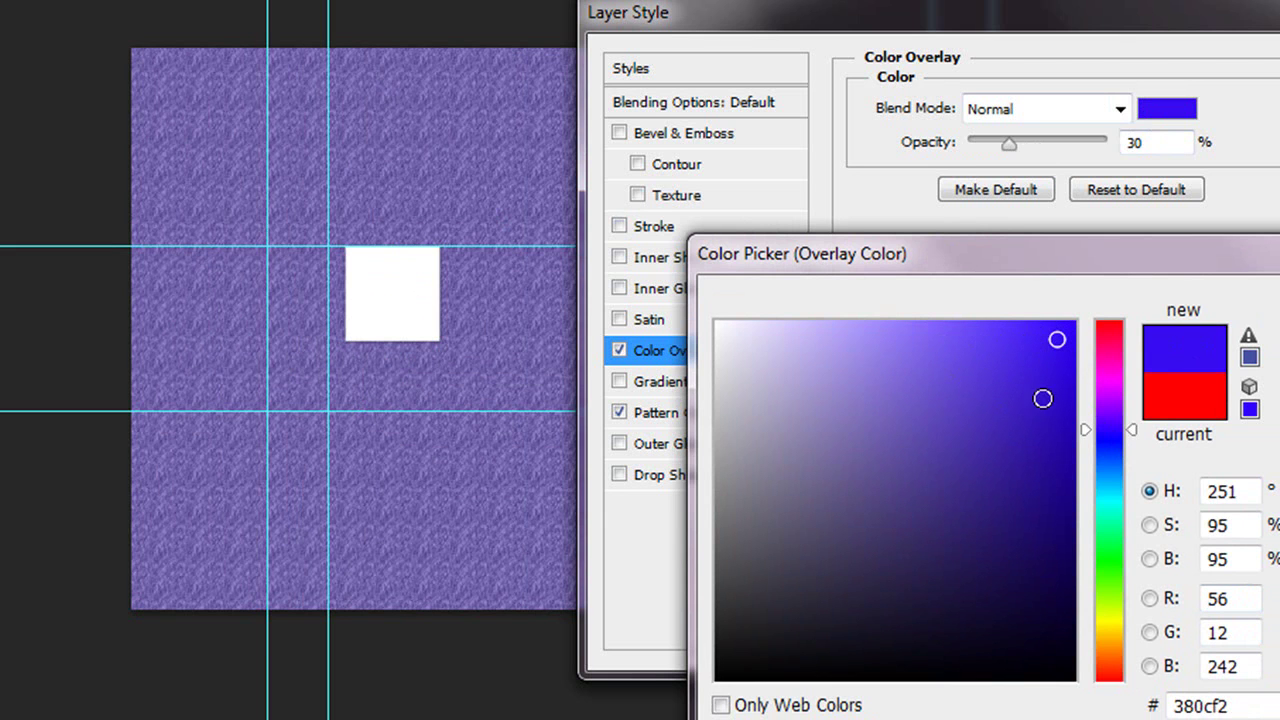
{"action": "key", "text": "Return"}
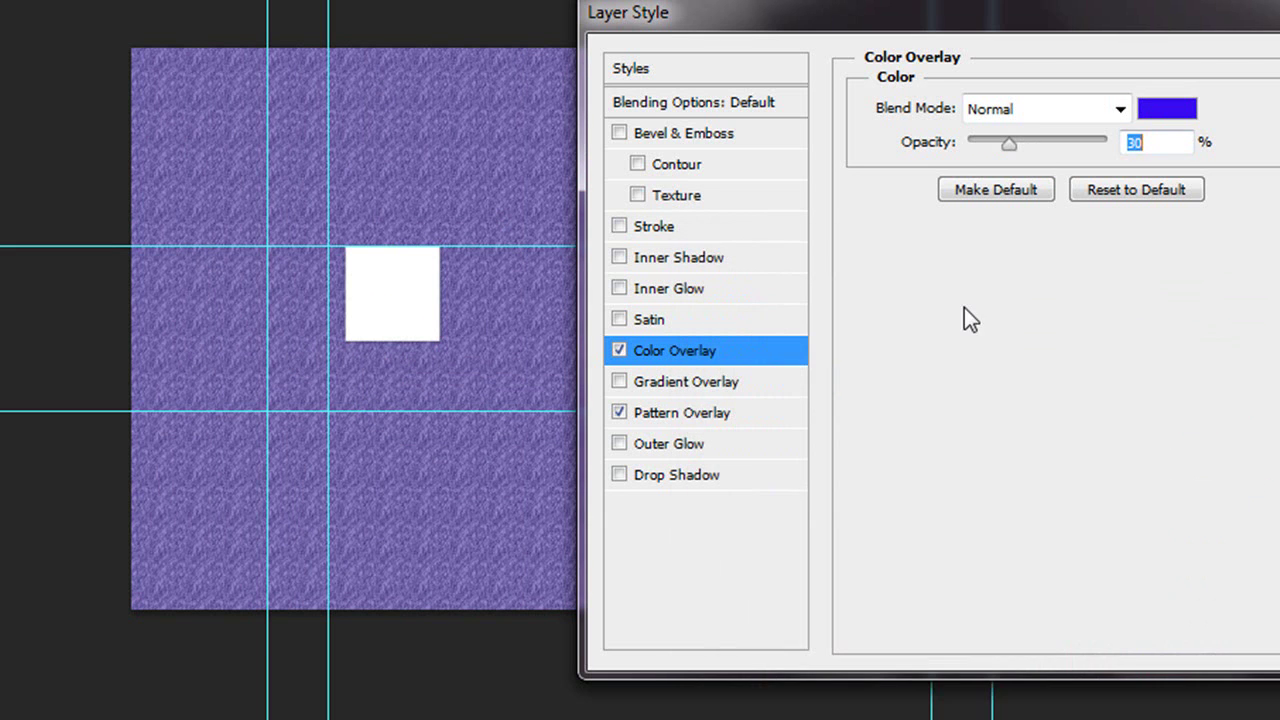
{"action": "key", "text": "Return"}
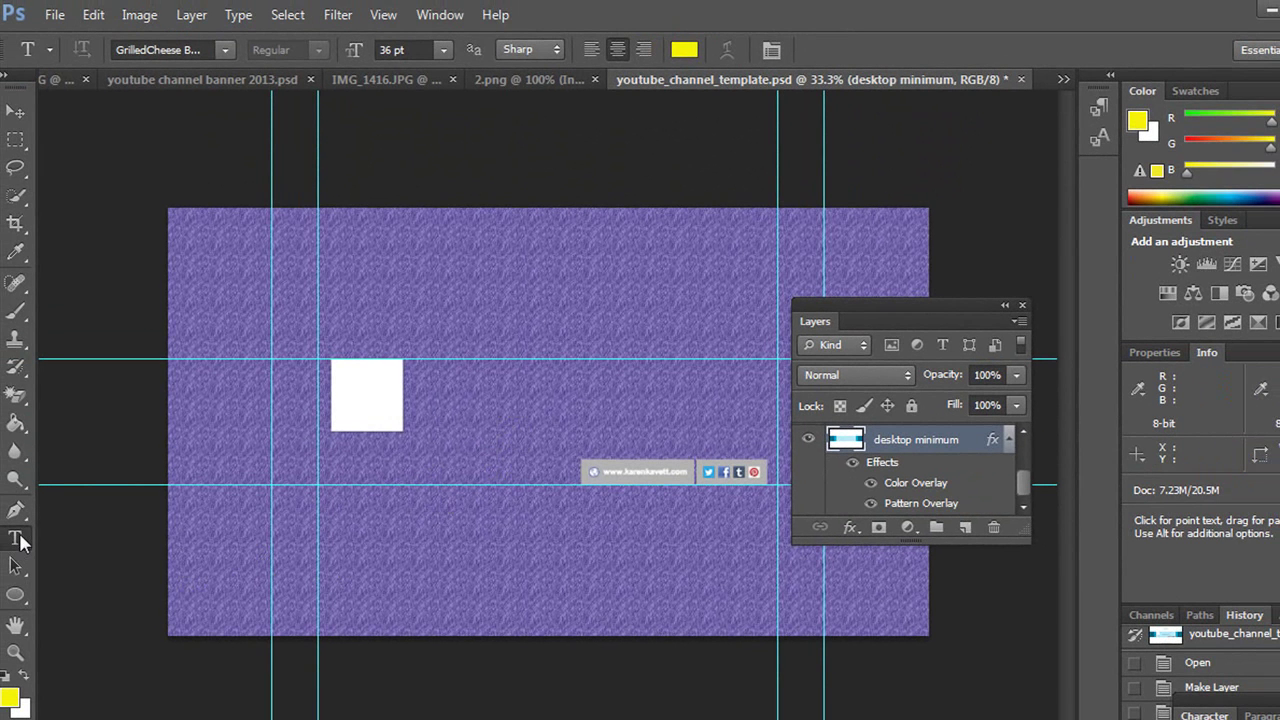
Add a horizontal text layer reading 'My Channel Name' on the banner.
{"action": "right_click", "coordinate": [20, 541]}
{"action": "left_click", "coordinate": [82, 533]}
{"action": "left_click", "coordinate": [472, 392]}
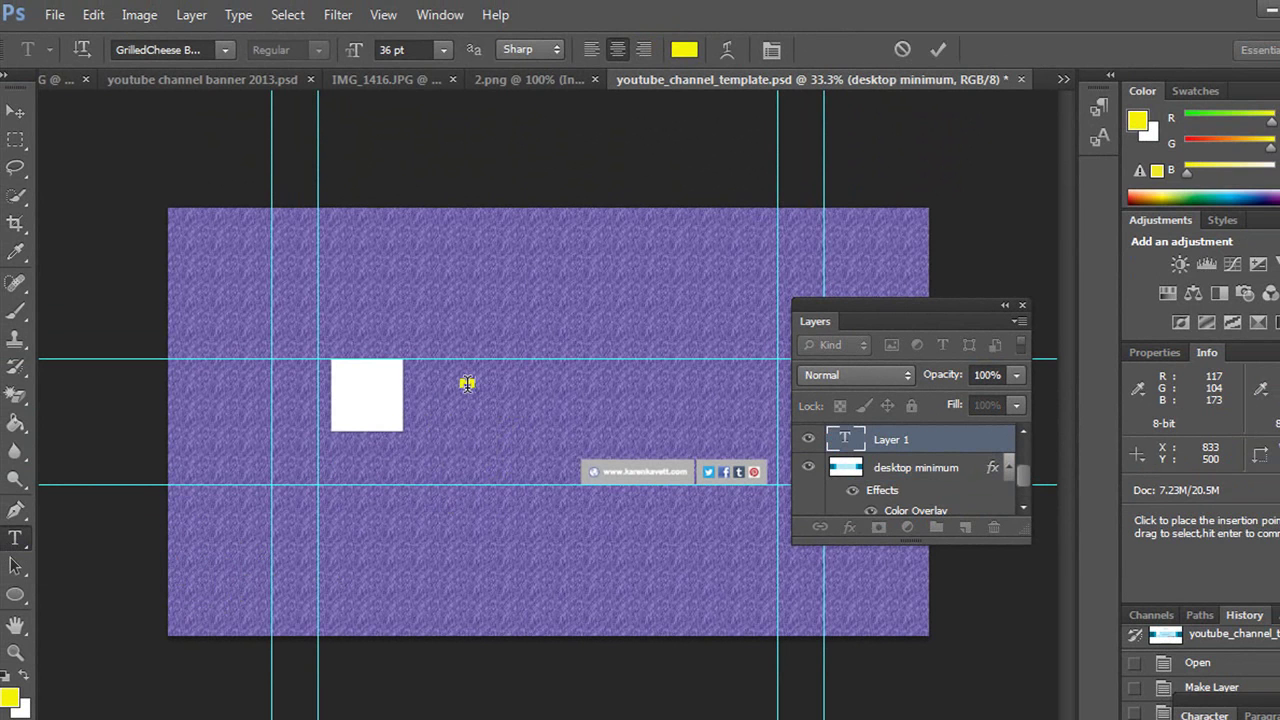
{"action": "type", "text": "My Channel Name"}
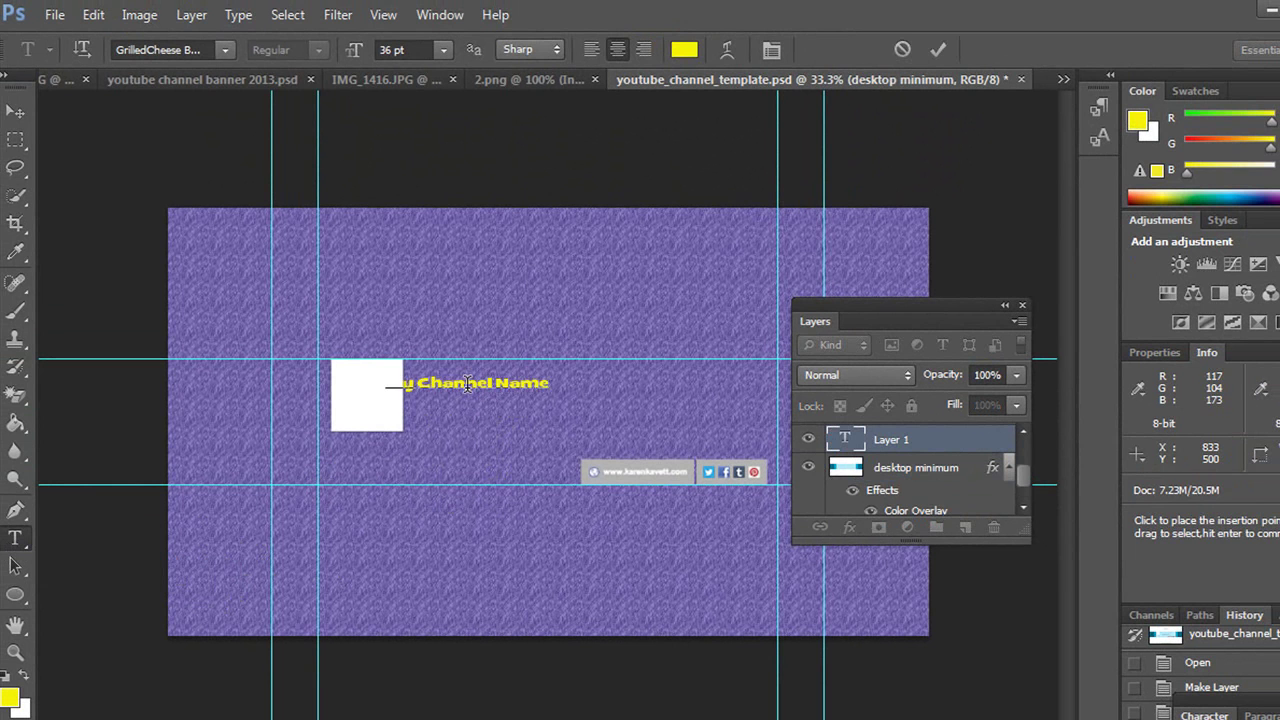
Colour the channel name text yellow (#f6f307) and commit it.
{"action": "left_click", "coordinate": [684, 49]}
{"action": "left_click", "coordinate": [1092, 427]}
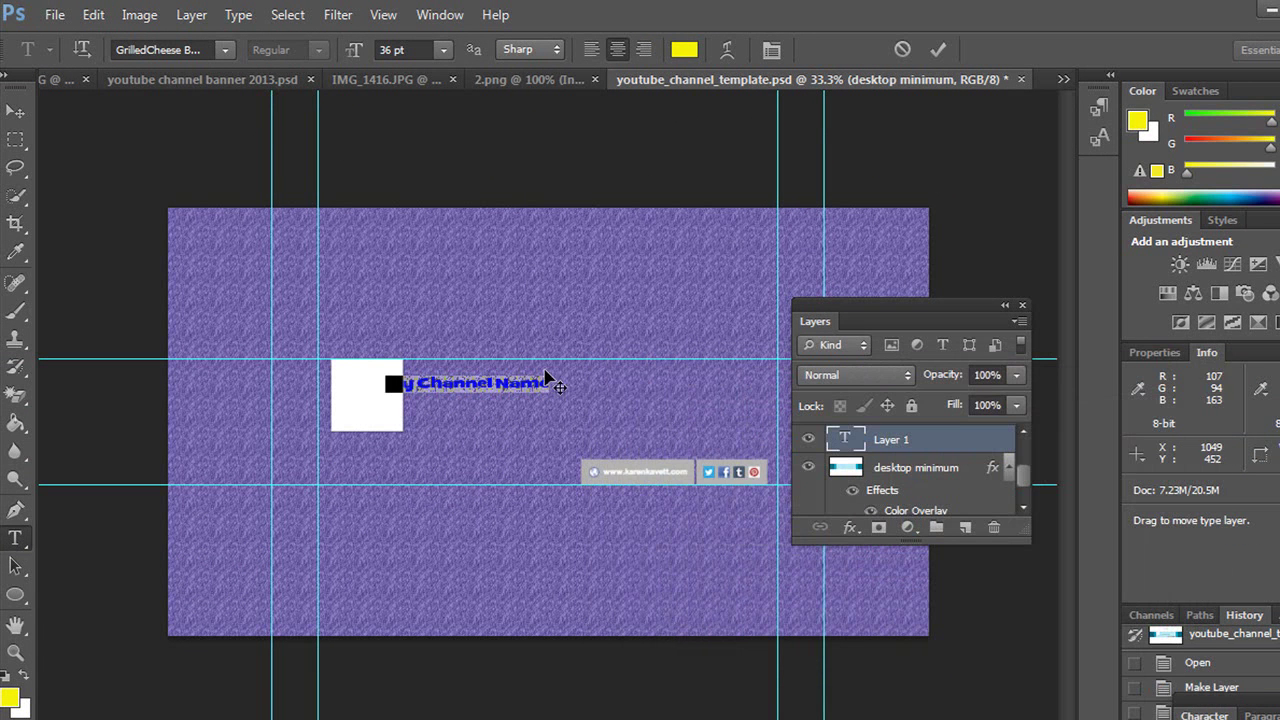
{"action": "left_click", "coordinate": [685, 49]}
{"action": "left_click_drag", "start_coordinate": [704, 365], "coordinate": [601, 323]}
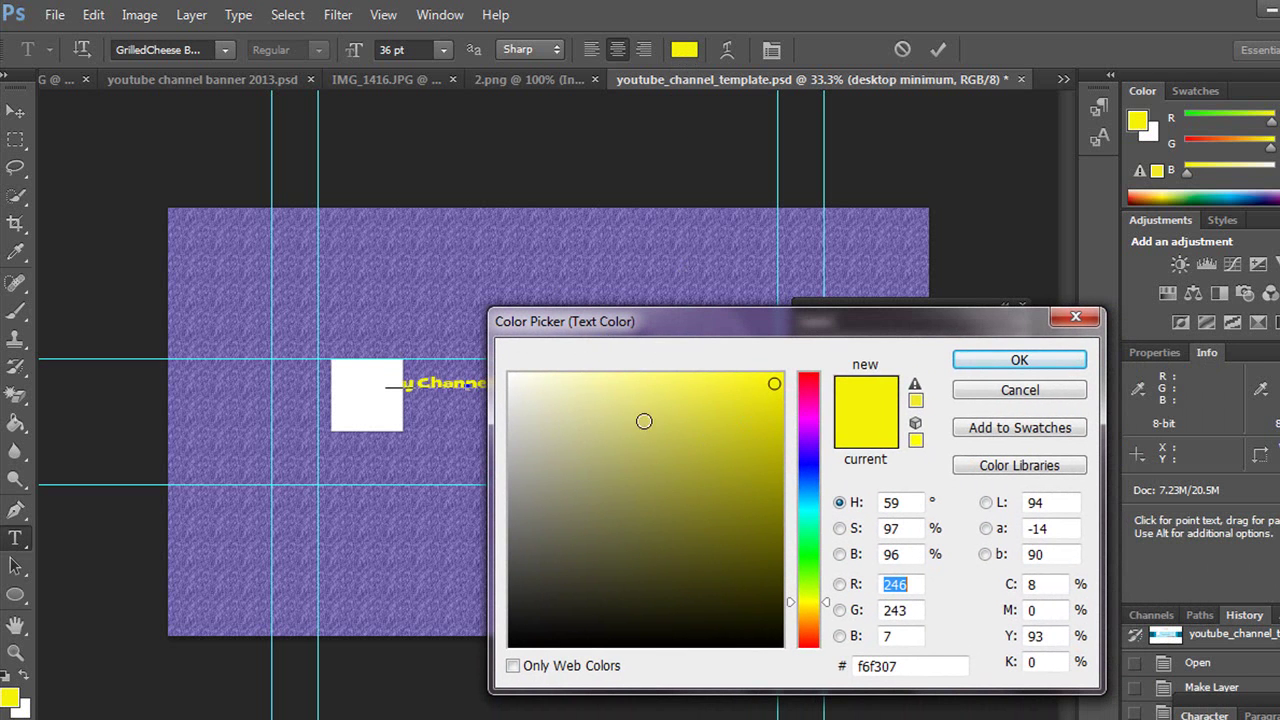
{"action": "left_click", "coordinate": [988, 366]}
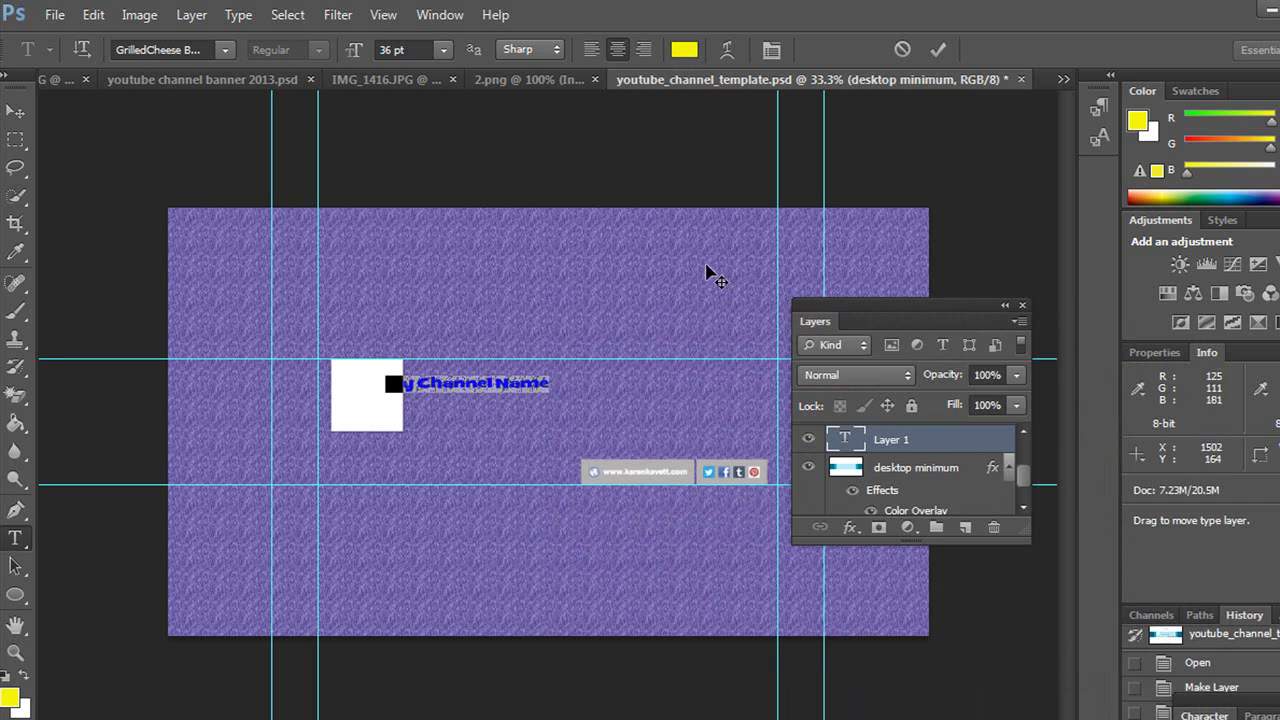
{"action": "left_click", "coordinate": [938, 52]}
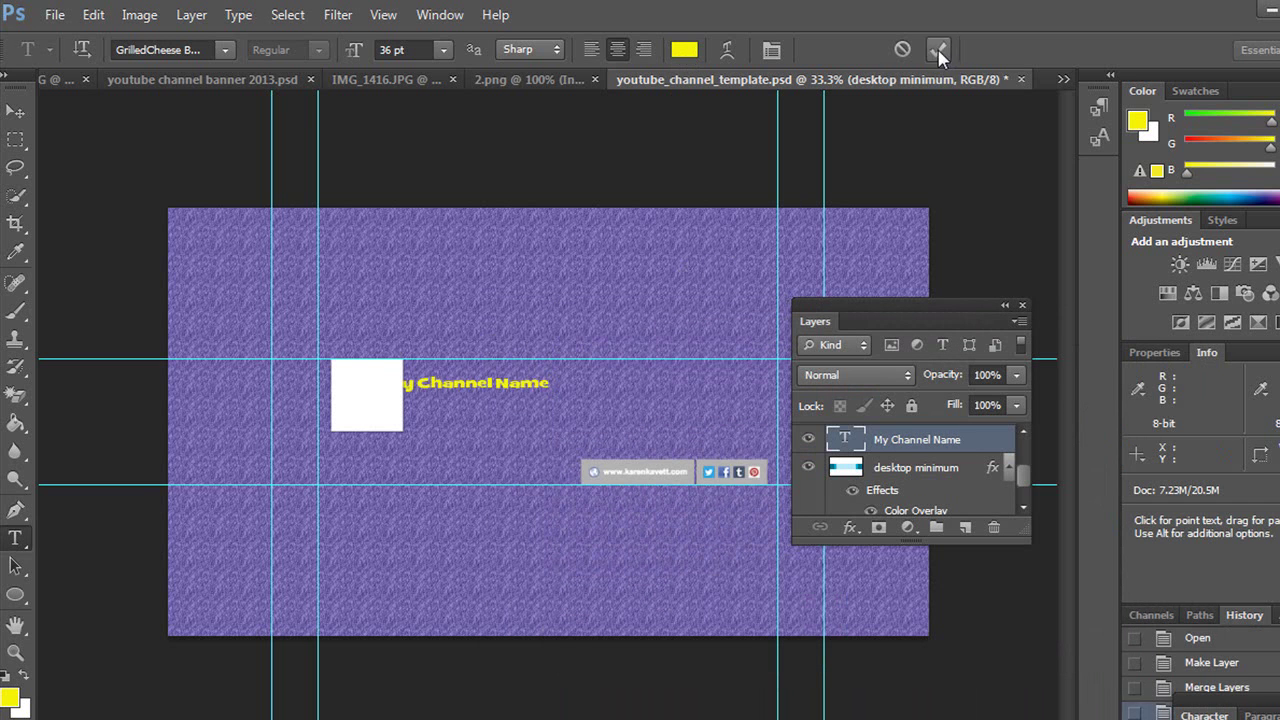
{"action": "left_click", "coordinate": [16, 112]}
Shift the channel name text right and enlarge it with Free Transform.
{"action": "left_click_drag", "start_coordinate": [487, 390], "coordinate": [574, 413]}
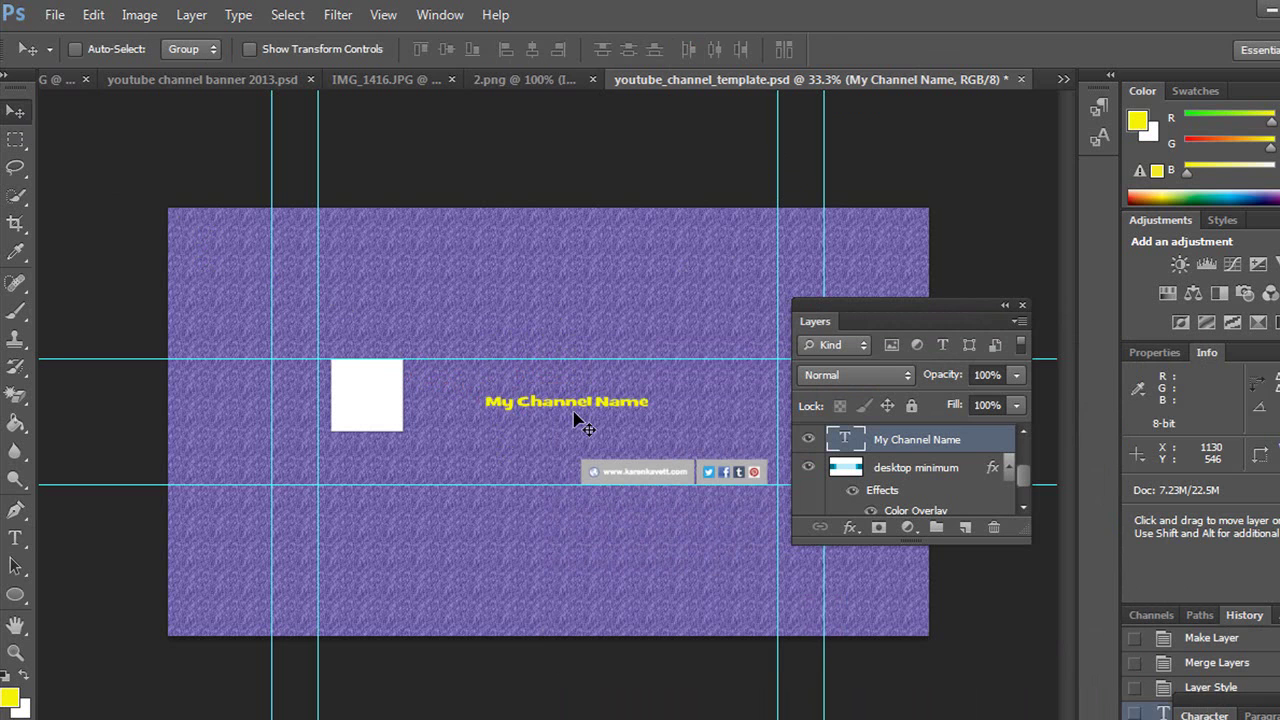
{"action": "key", "text": "ctrl+t"}
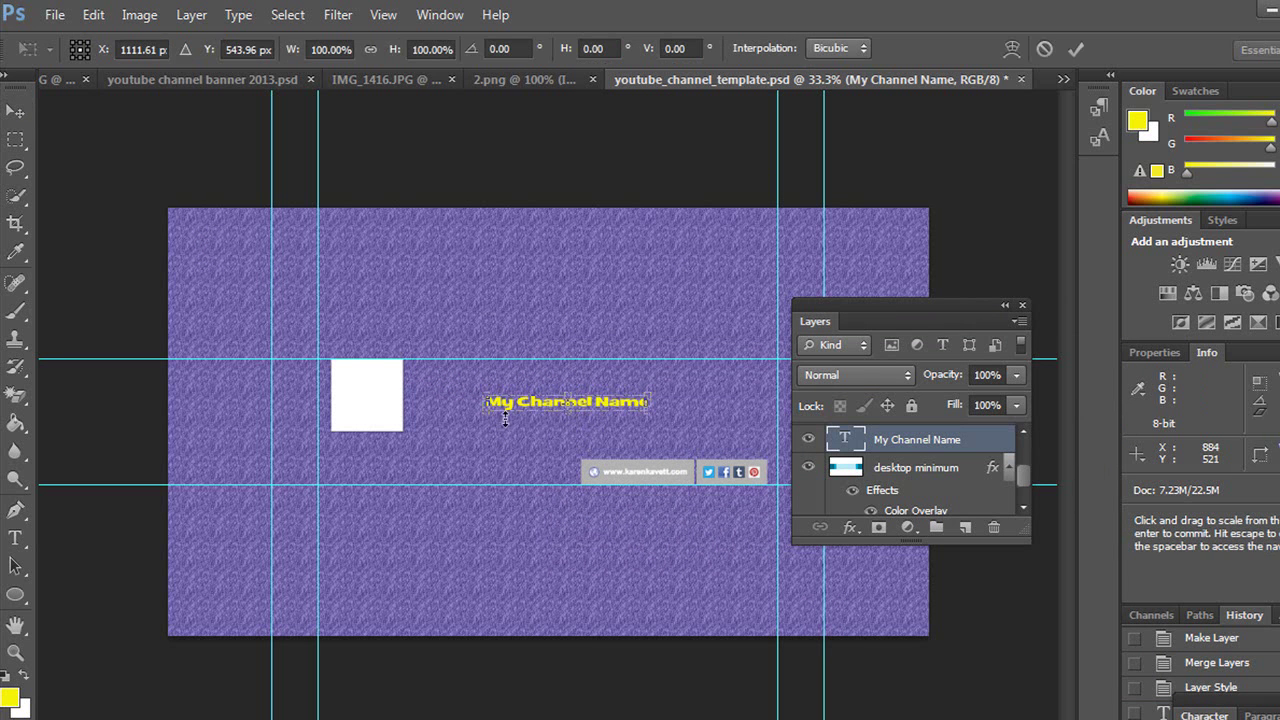
{"action": "left_click_drag", "start_coordinate": [487, 410], "coordinate": [349, 506]}
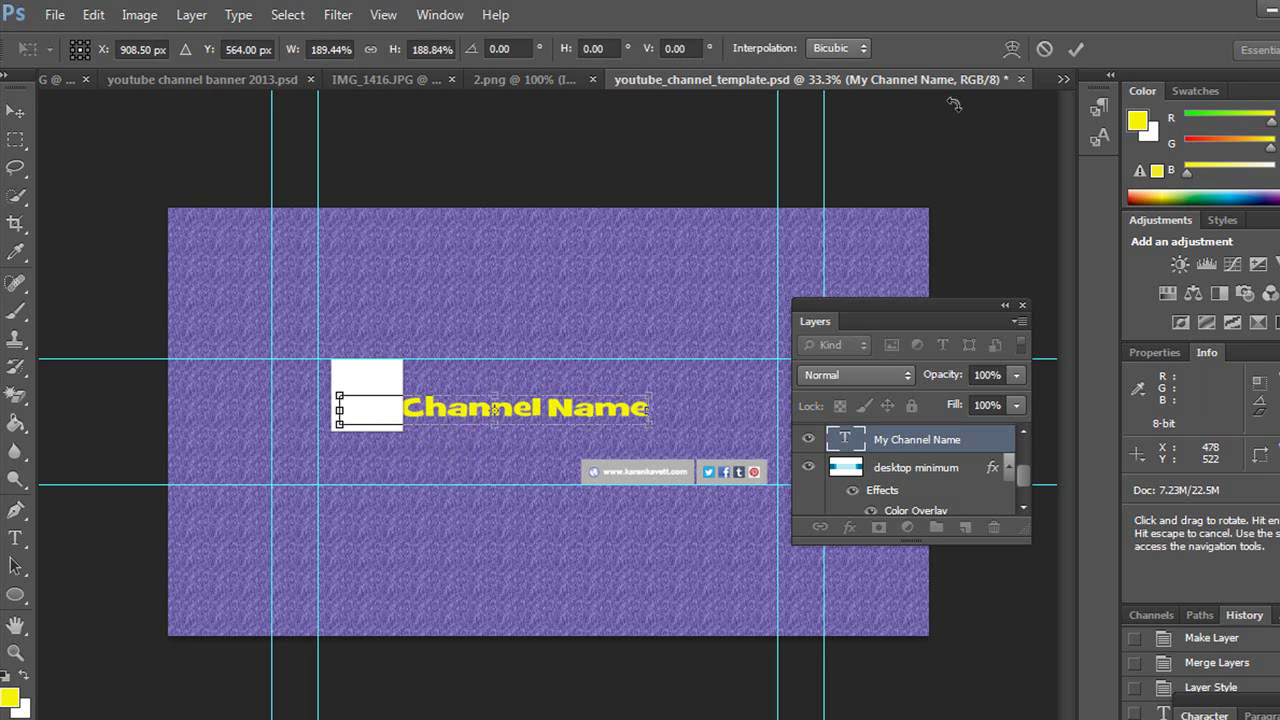
{"action": "left_click", "coordinate": [1075, 49]}
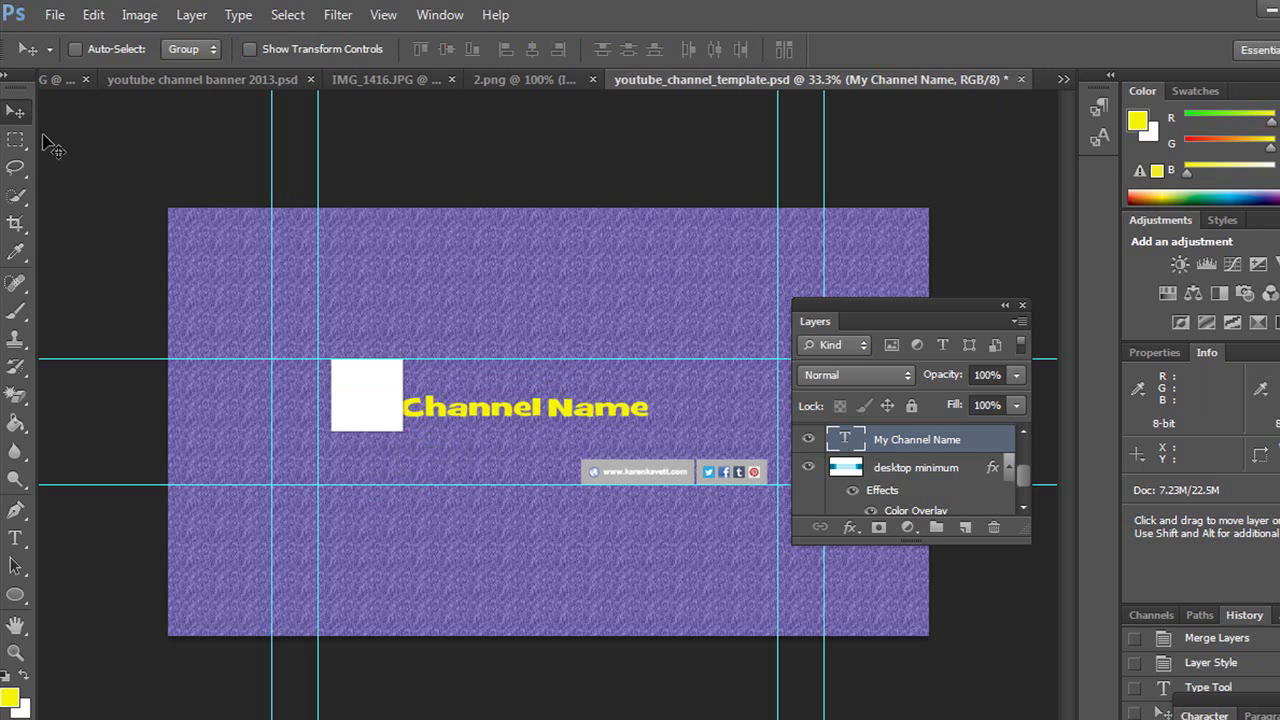
Position the text right of the white square between the guides, nudging with arrow keys.
{"action": "left_click_drag", "start_coordinate": [486, 408], "coordinate": [575, 406]}
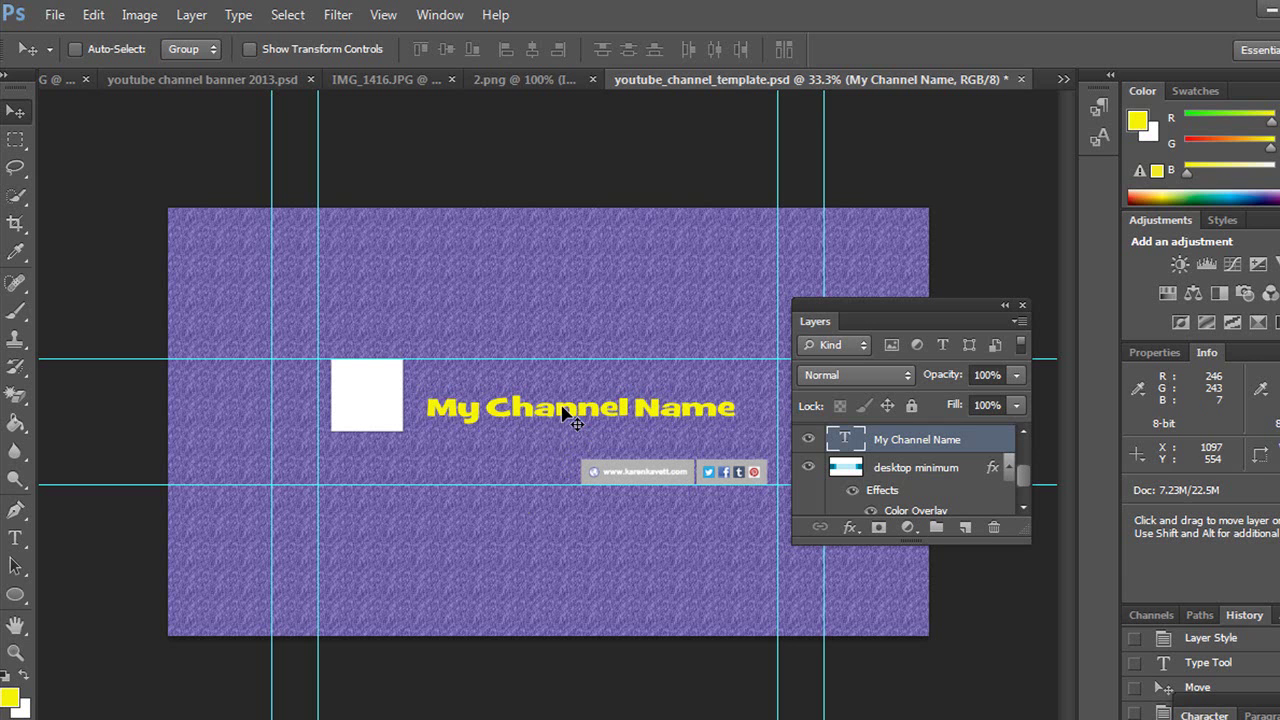
{"action": "left_click_drag", "start_coordinate": [560, 412], "coordinate": [588, 395]}
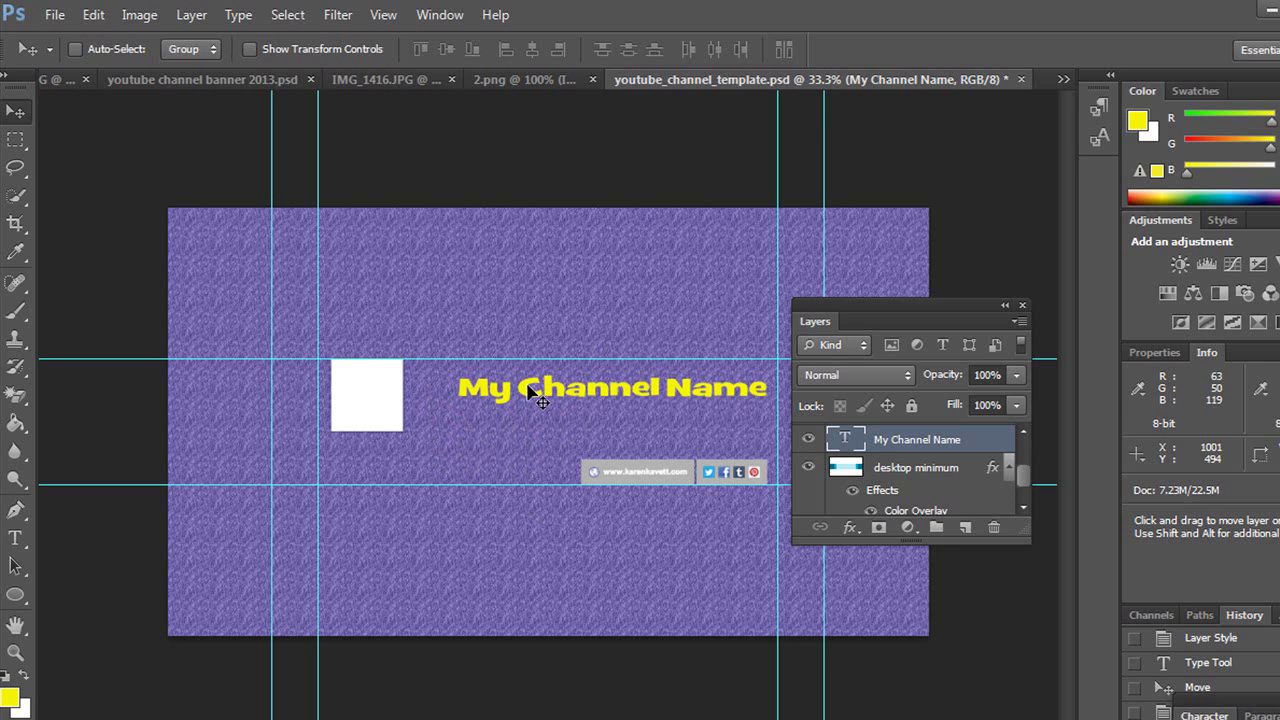
{"action": "key", "text": "Up"}
{"action": "key", "text": "Up"}
{"action": "key", "text": "Up"}
{"action": "key", "text": "Up"}
{"action": "key", "text": "Up"}
{"action": "key", "text": "Up"}
{"action": "key", "text": "Up"}
{"action": "key", "text": "Up"}
{"action": "key", "text": "Up"}
{"action": "key", "text": "Up"}
{"action": "key", "text": "Up"}
{"action": "key", "text": "Up"}
{"action": "key", "text": "Right"}
{"action": "key", "text": "Right"}
{"action": "key", "text": "Right"}
{"action": "key", "text": "Right"}
{"action": "key", "text": "Right"}
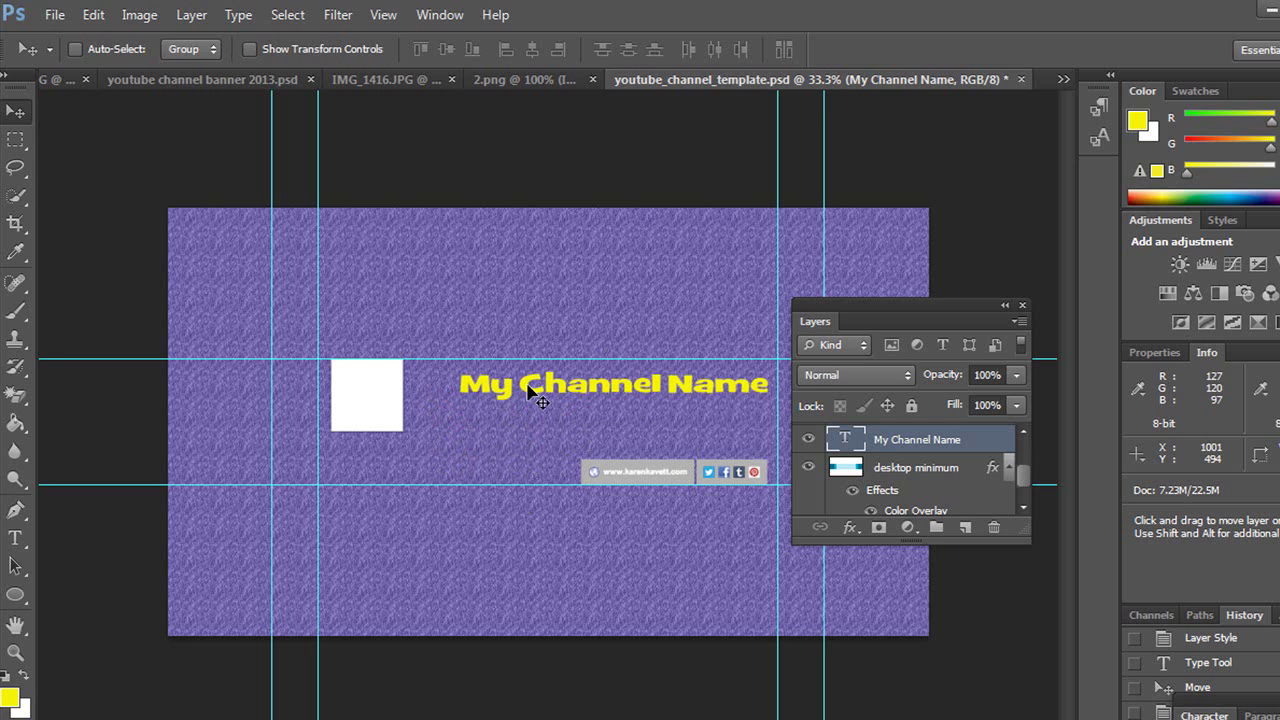
{"action": "key", "text": "Left"}
{"action": "key", "text": "Left"}
{"action": "key", "text": "Left"}
{"action": "key", "text": "Left"}
{"action": "key", "text": "Left"}
{"action": "key", "text": "Left"}
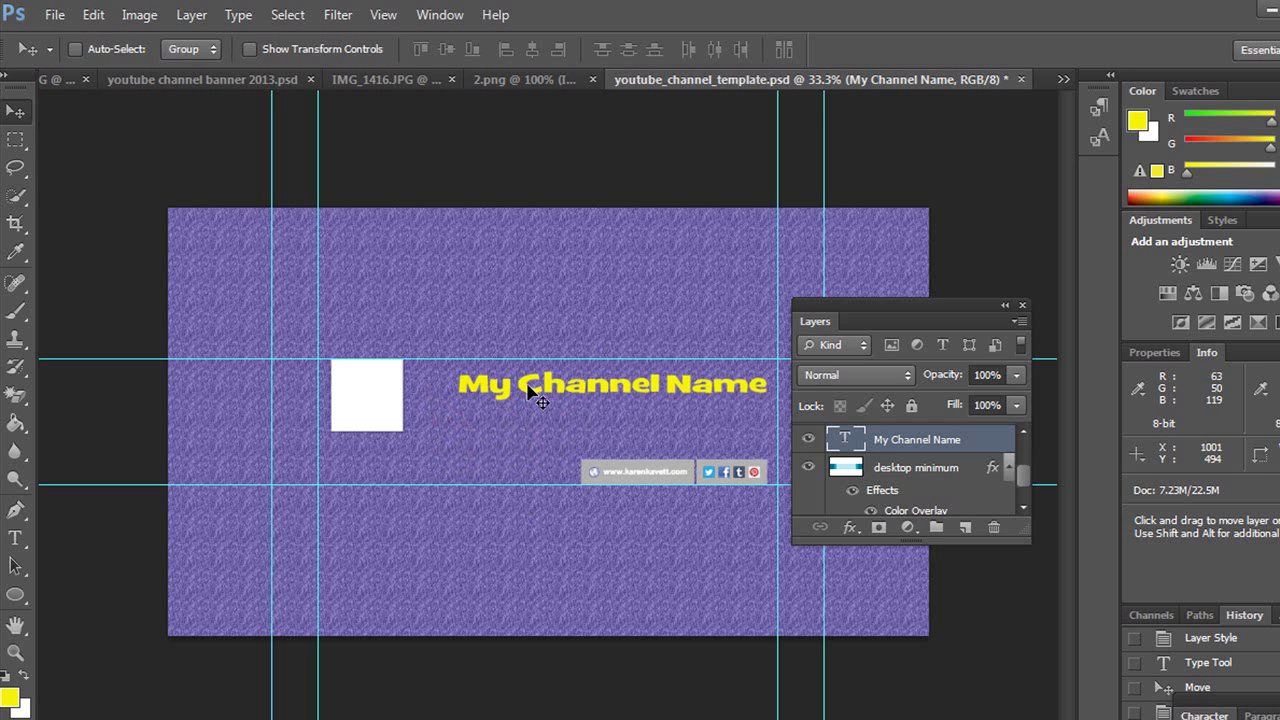
{"action": "key", "text": "ctrl+Tab"}
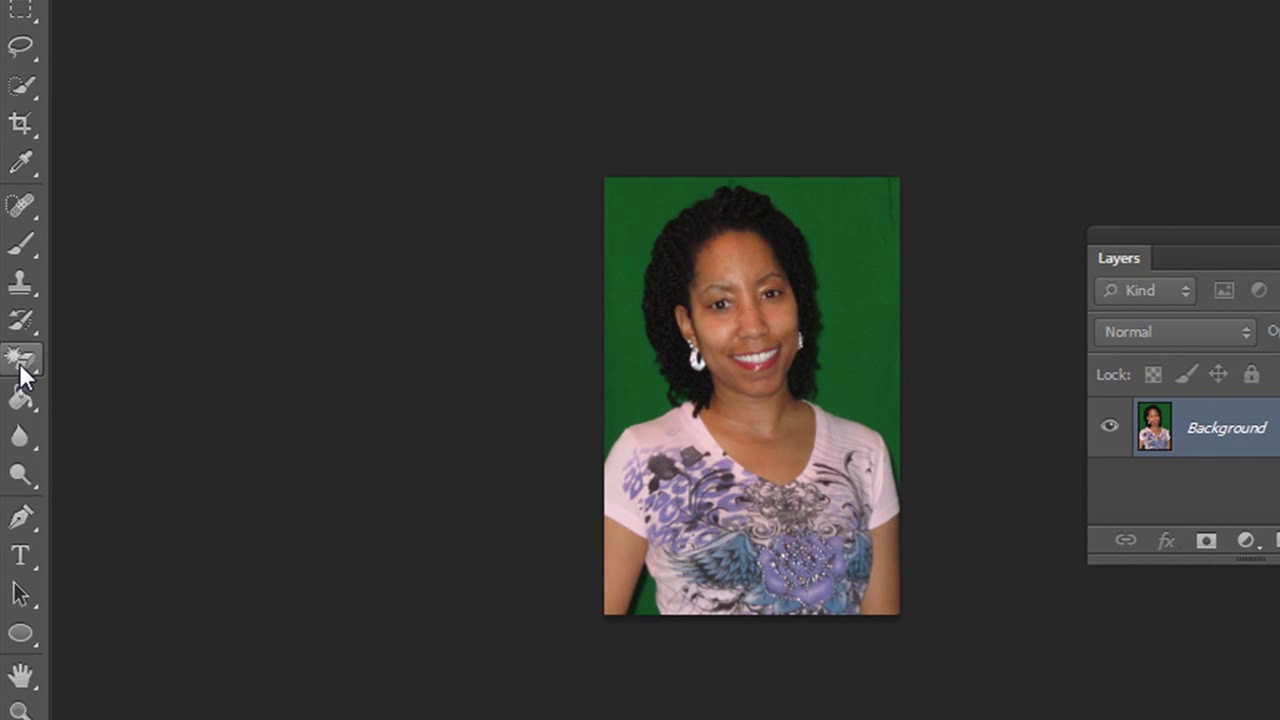
Erase the green backdrop and bottom-left leftovers with the similar-colour eraser, then return to the plain Eraser.
{"action": "right_click", "coordinate": [20, 364]}
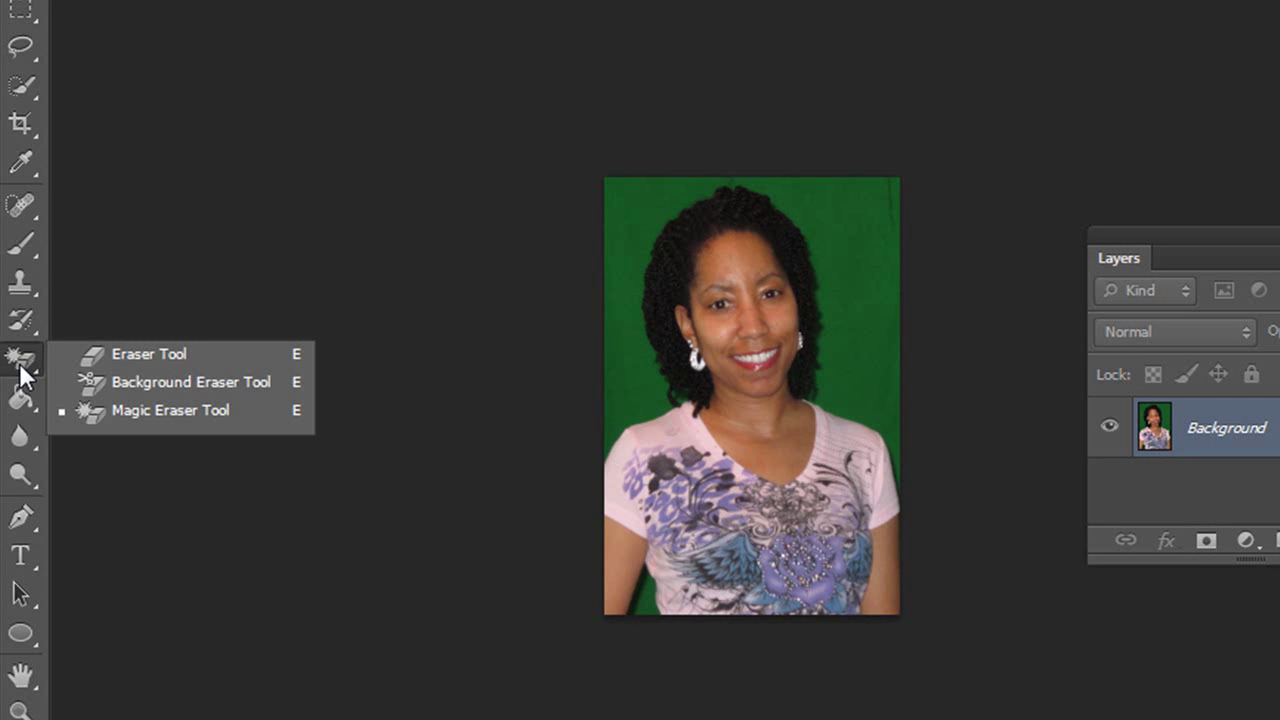
{"action": "left_click", "coordinate": [96, 411]}
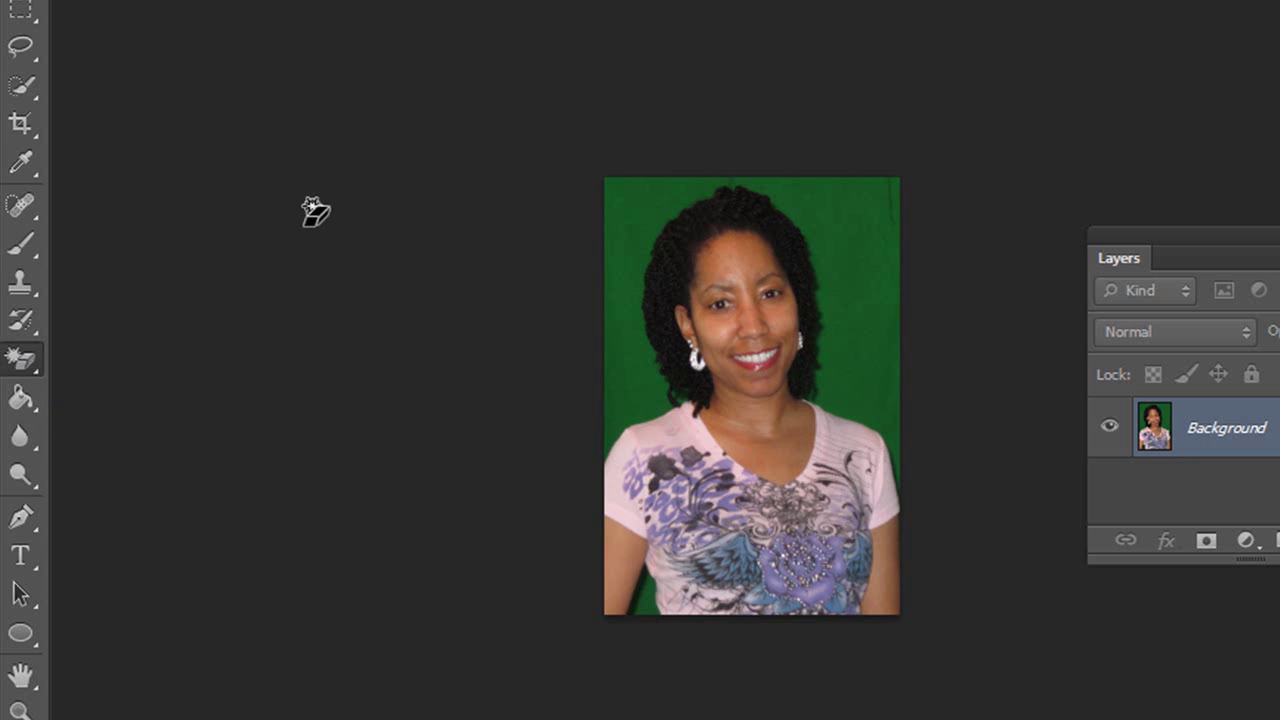
{"action": "left_click", "coordinate": [874, 256]}
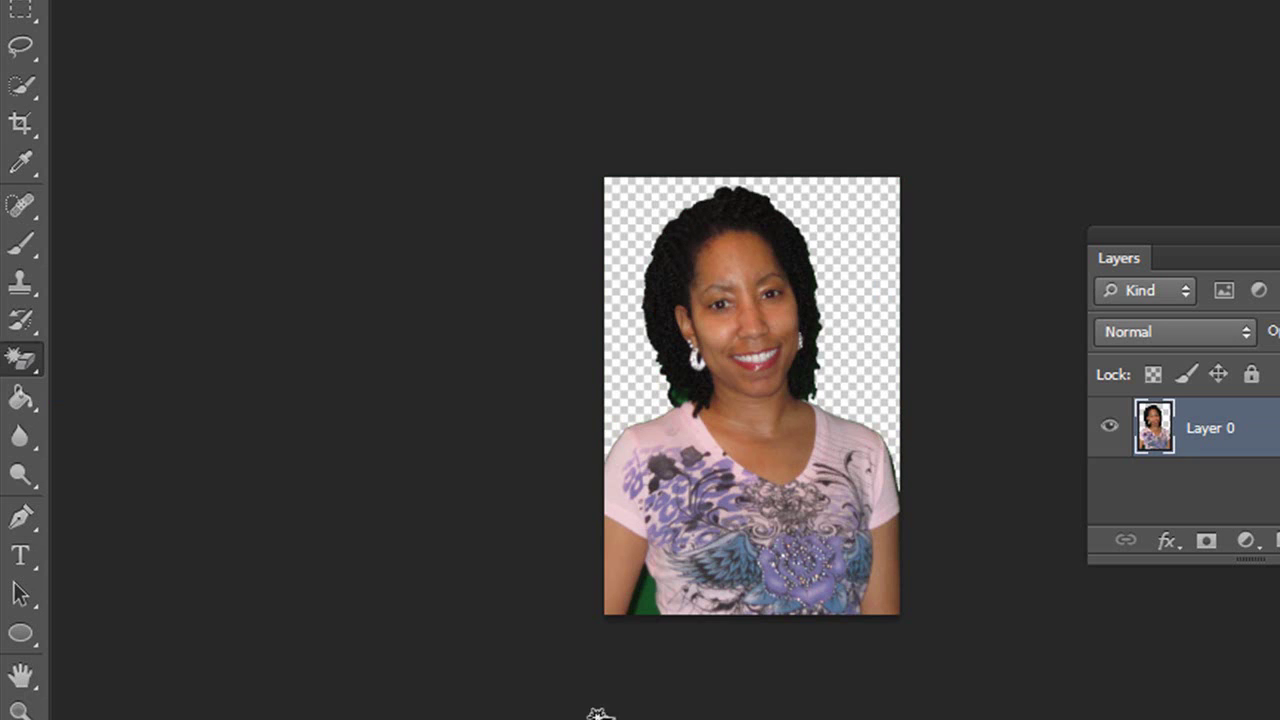
{"action": "left_click", "coordinate": [640, 606]}
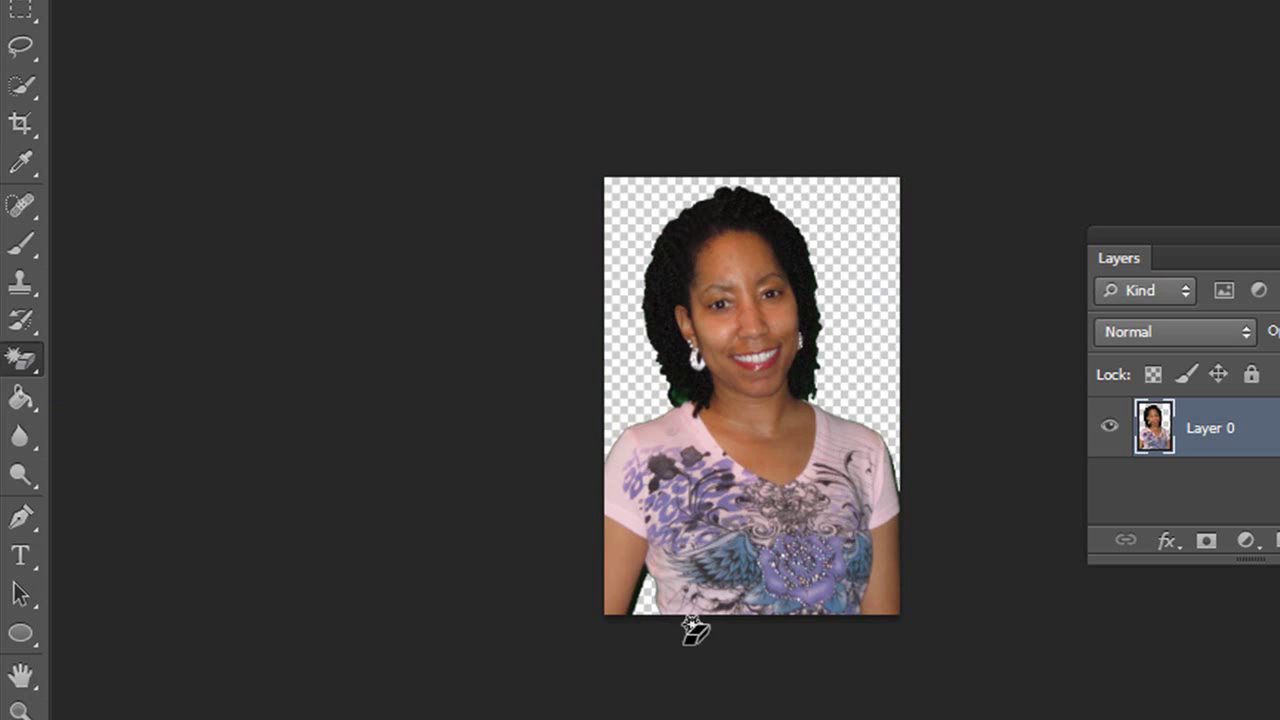
{"action": "left_click", "coordinate": [13, 364]}
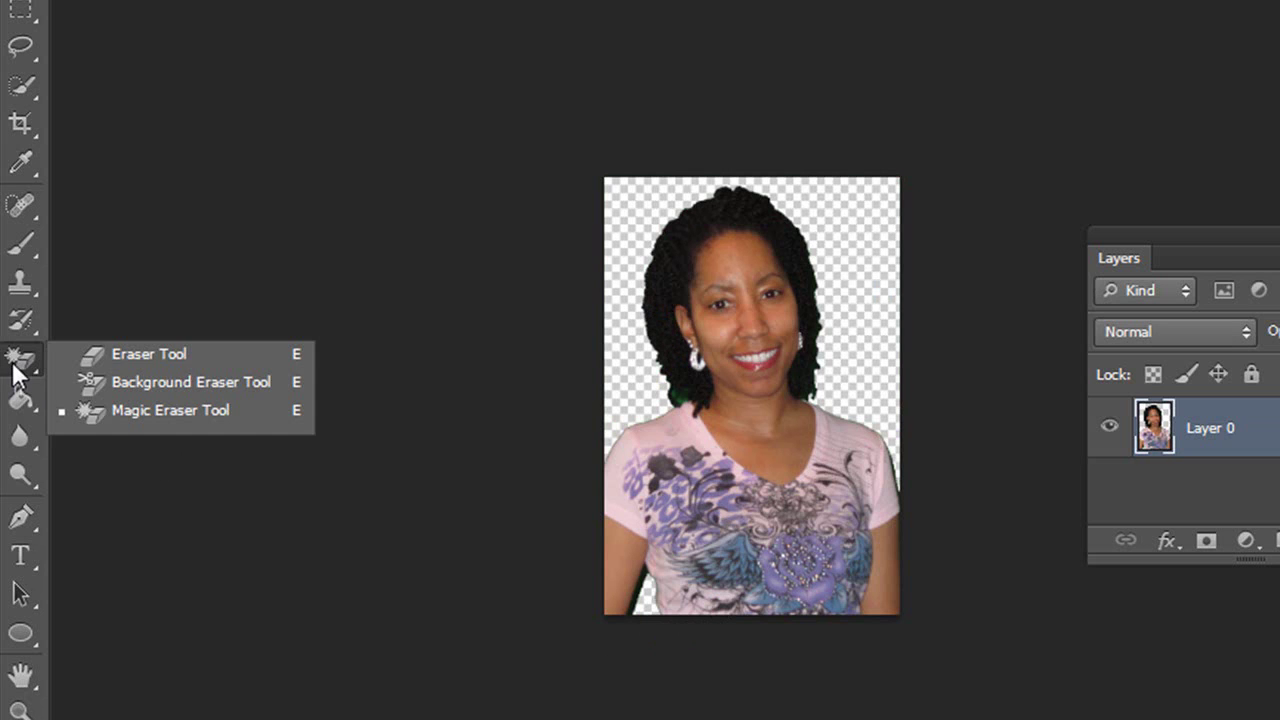
{"action": "left_click", "coordinate": [95, 354]}
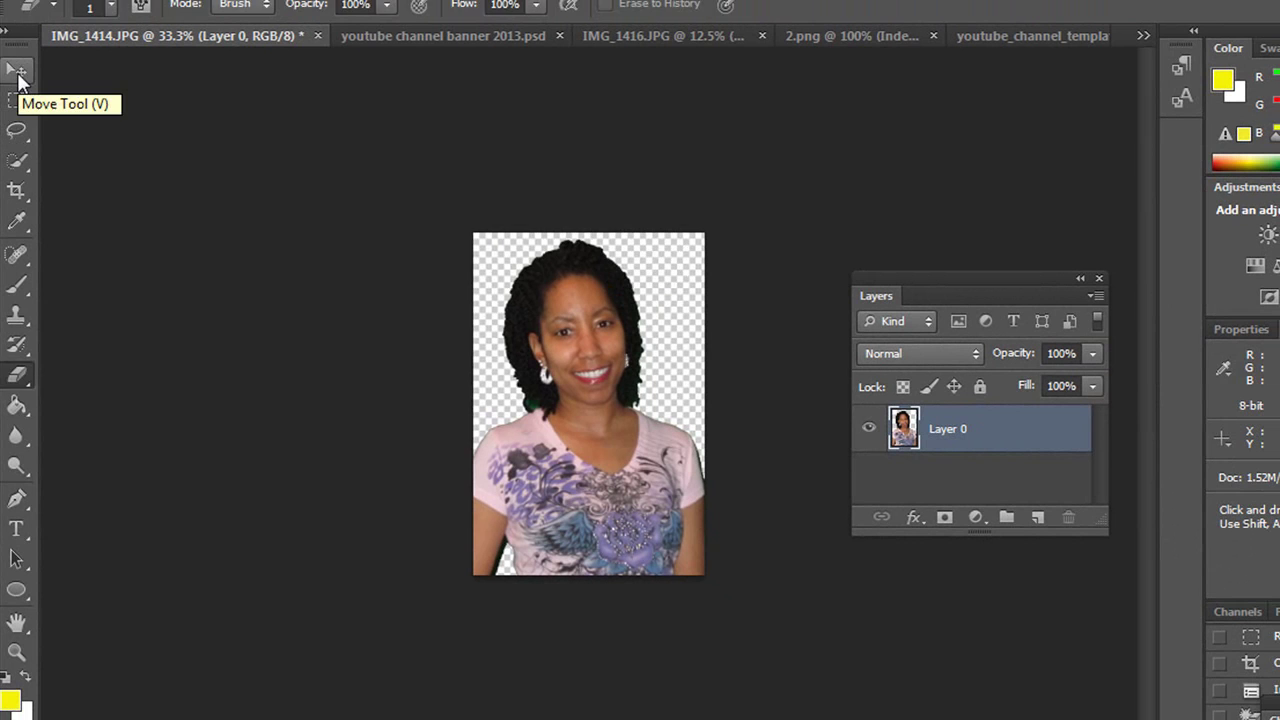
Drag the cut-out portrait into the YouTube channel template as a new layer.
{"action": "left_click", "coordinate": [18, 80]}
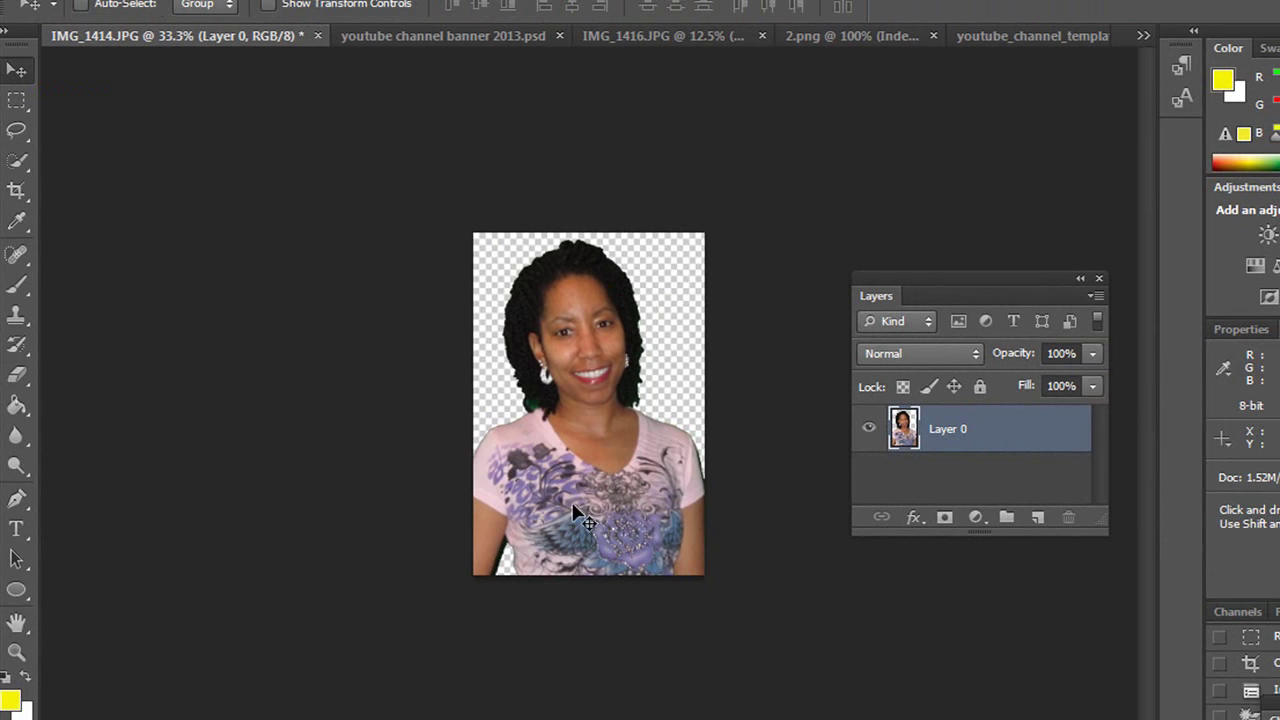
{"action": "left_click_drag", "start_coordinate": [580, 520], "coordinate": [542, 318]}
{"action": "left_click_drag", "start_coordinate": [474, 414], "coordinate": [518, 475]}
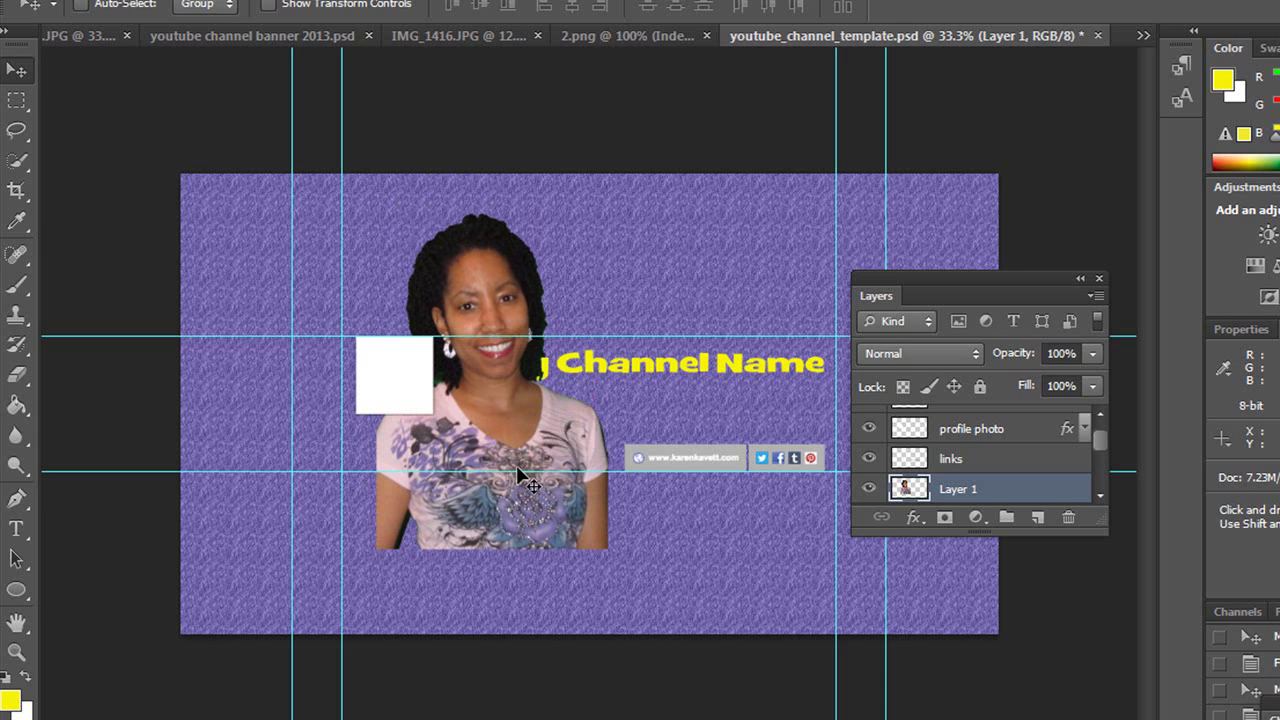
Scale the portrait down twice and place it next to the white square.
{"action": "key", "text": "ctrl+t"}
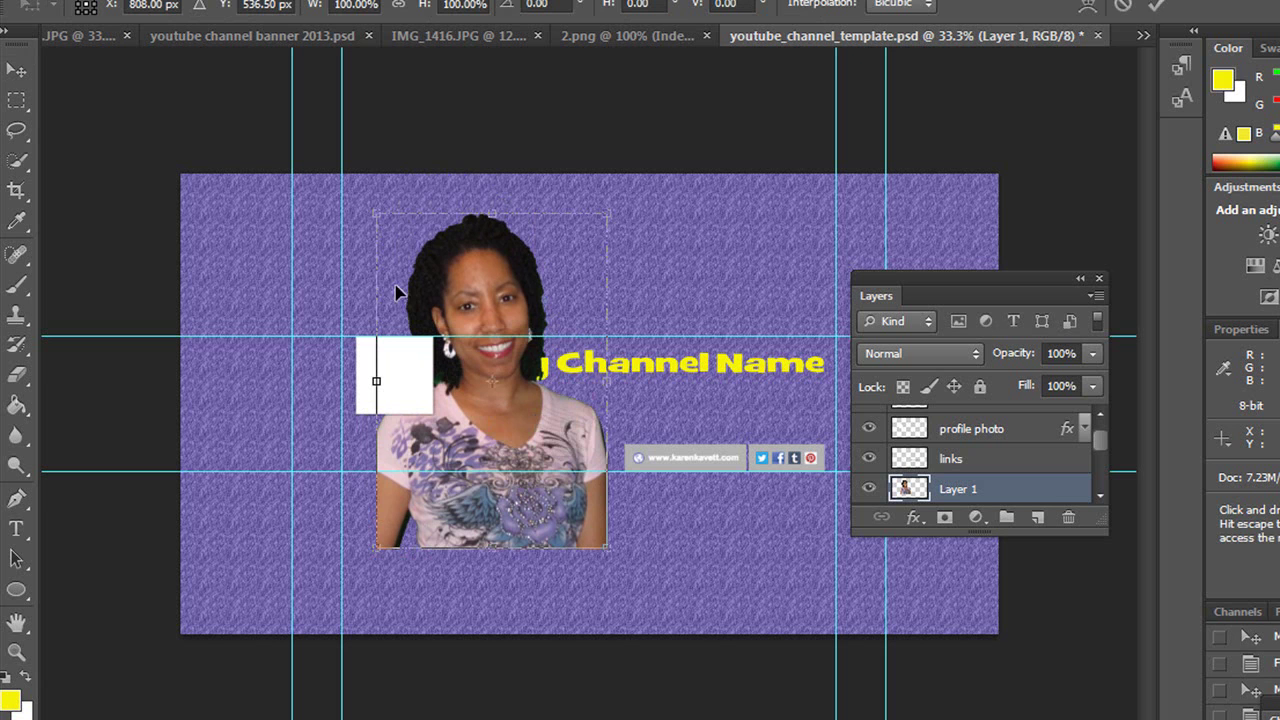
{"action": "left_click_drag", "start_coordinate": [375, 212], "coordinate": [470, 388]}
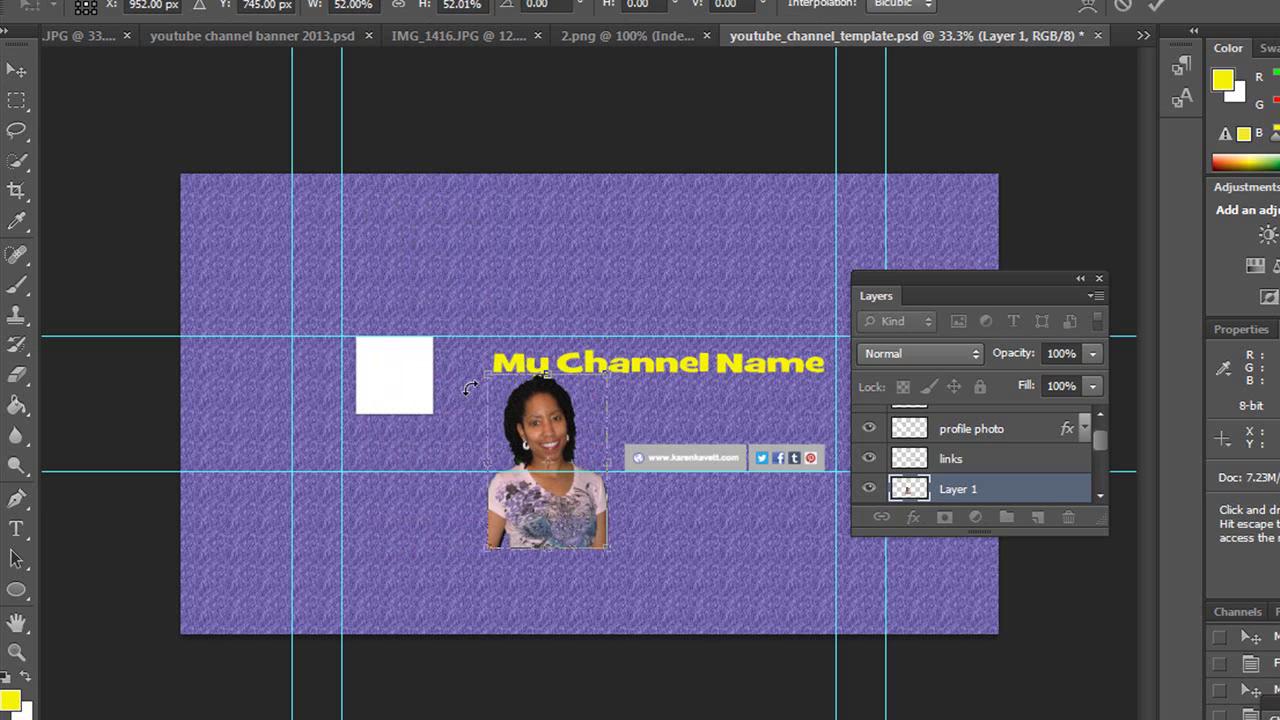
{"action": "left_click", "coordinate": [1155, 8]}
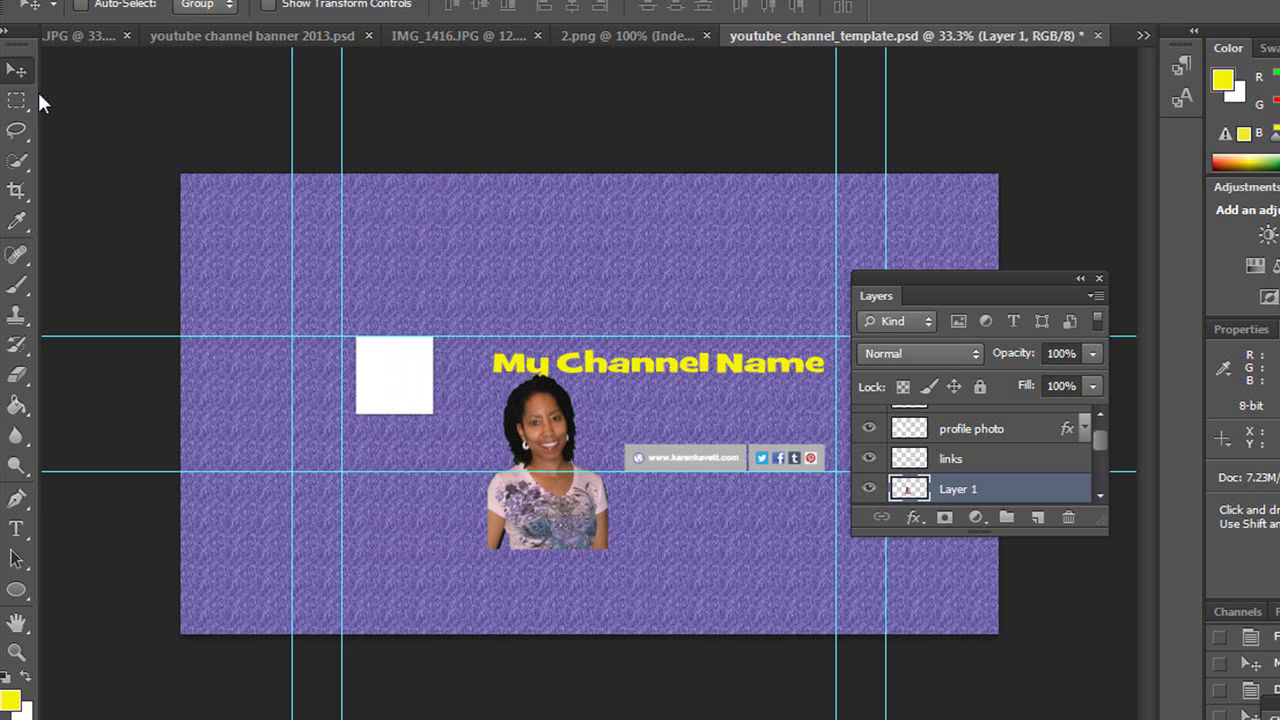
{"action": "left_click_drag", "start_coordinate": [550, 438], "coordinate": [490, 366]}
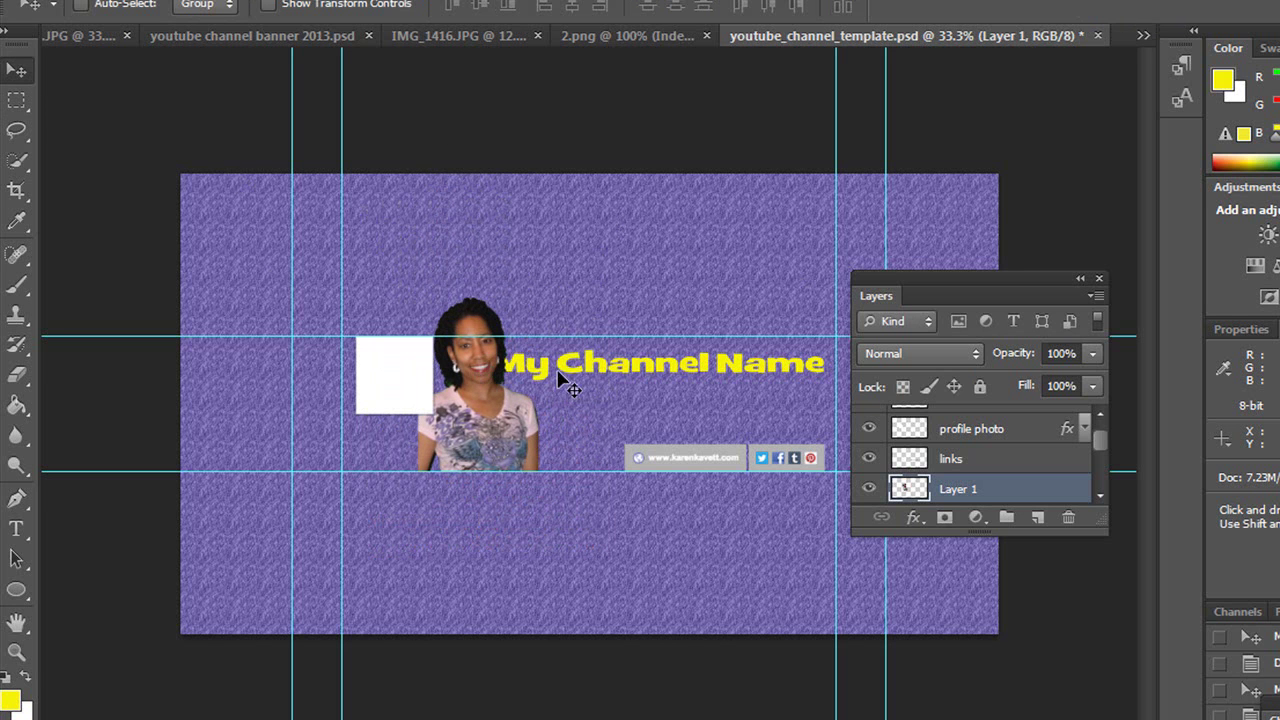
{"action": "key", "text": "ctrl+t"}
{"action": "left_click_drag", "start_coordinate": [418, 300], "coordinate": [477, 372]}
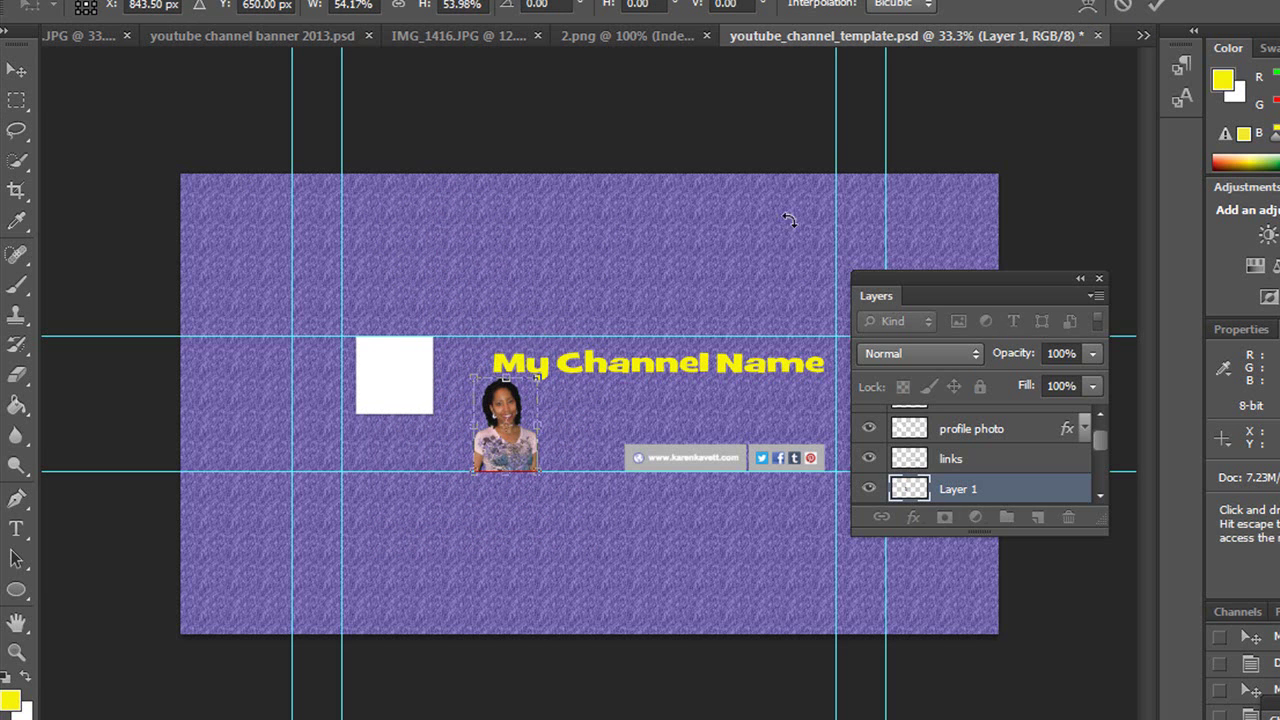
{"action": "left_click", "coordinate": [1157, 8]}
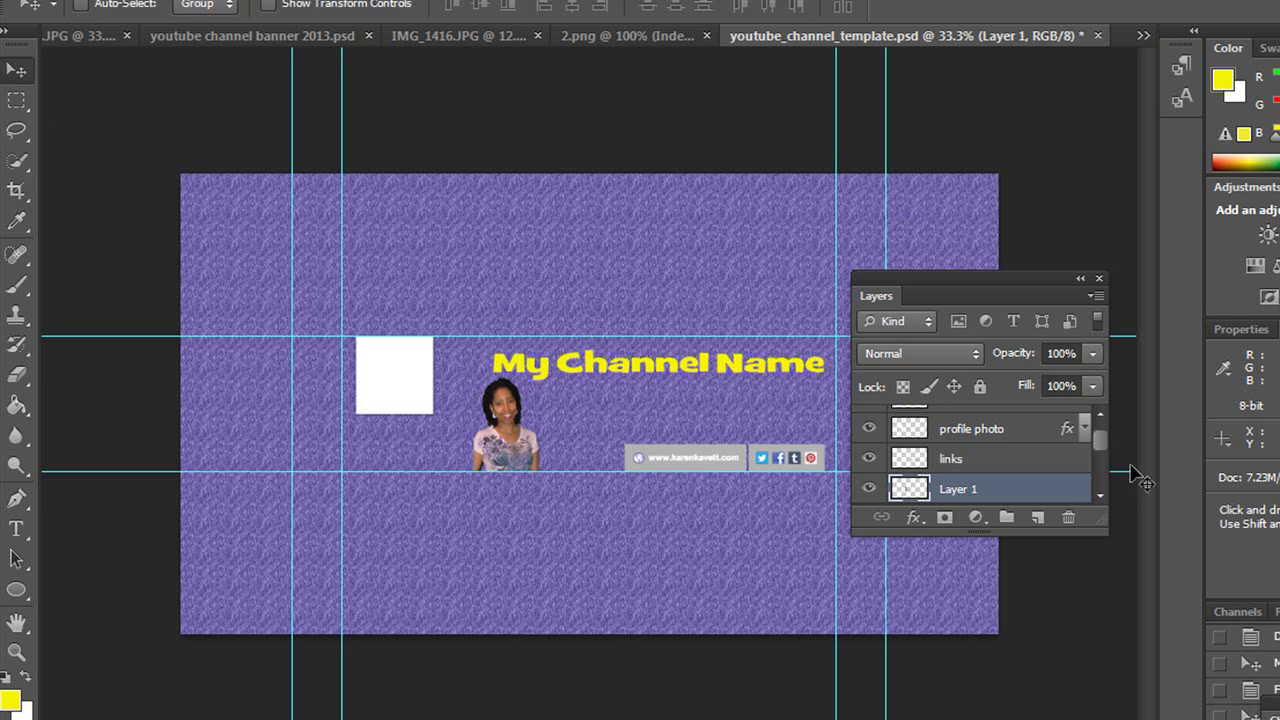
Select the My Channel Name layer, shift it, and scale it down to about 53.41 pt.
{"action": "mouse_move", "coordinate": [1099, 438]}
{"action": "left_mouse_down"}
{"action": "mouse_move", "coordinate": [1099, 427]}
{"action": "mouse_move", "coordinate": [1096, 456]}
{"action": "left_mouse_up"}
{"action": "left_click", "coordinate": [965, 448]}
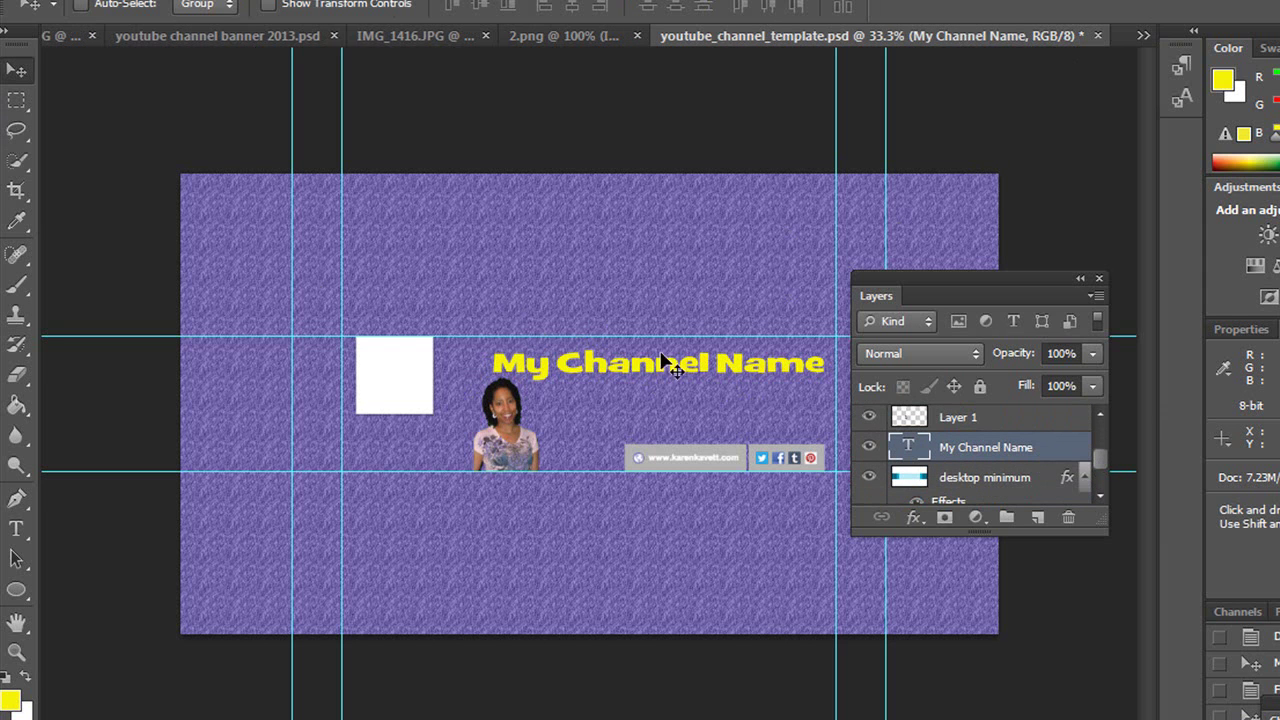
{"action": "mouse_move", "coordinate": [646, 366]}
{"action": "left_mouse_down"}
{"action": "mouse_move", "coordinate": [665, 405]}
{"action": "mouse_move", "coordinate": [688, 380]}
{"action": "mouse_move", "coordinate": [638, 364]}
{"action": "left_mouse_up"}
{"action": "key", "text": "t"}
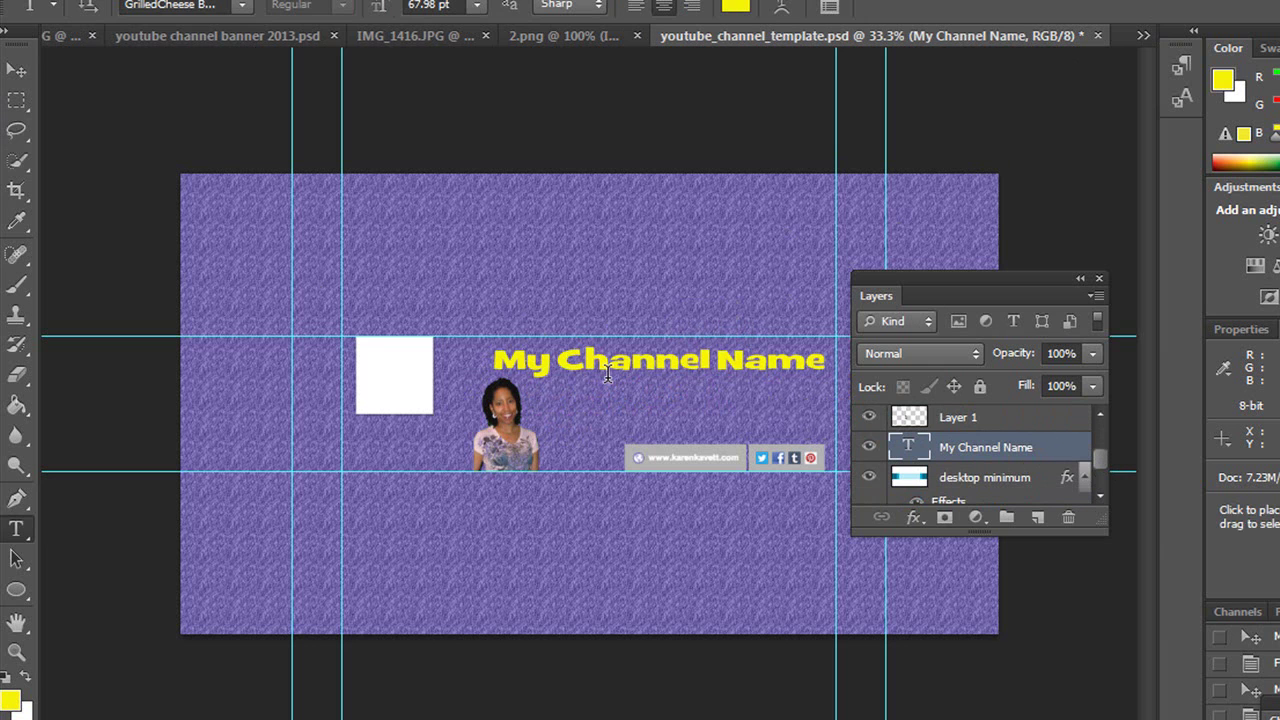
{"action": "key", "text": "ctrl+t"}
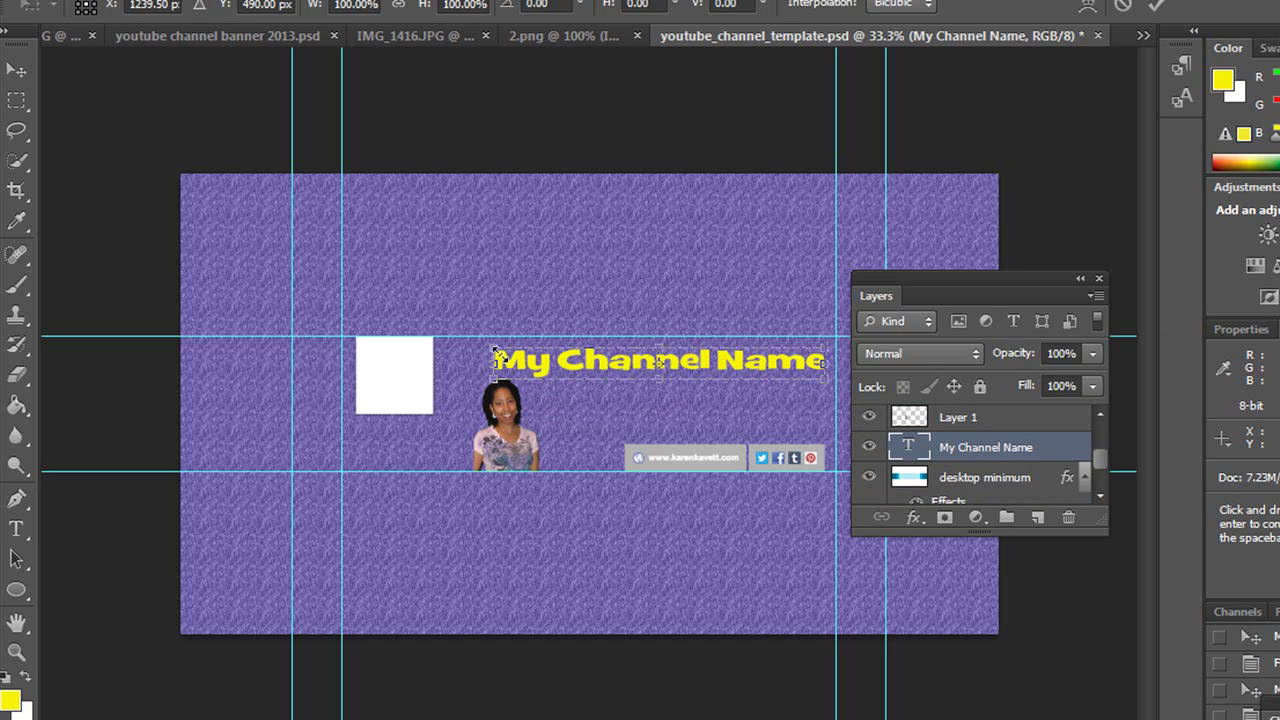
{"action": "left_click_drag", "start_coordinate": [493, 347], "coordinate": [565, 353]}
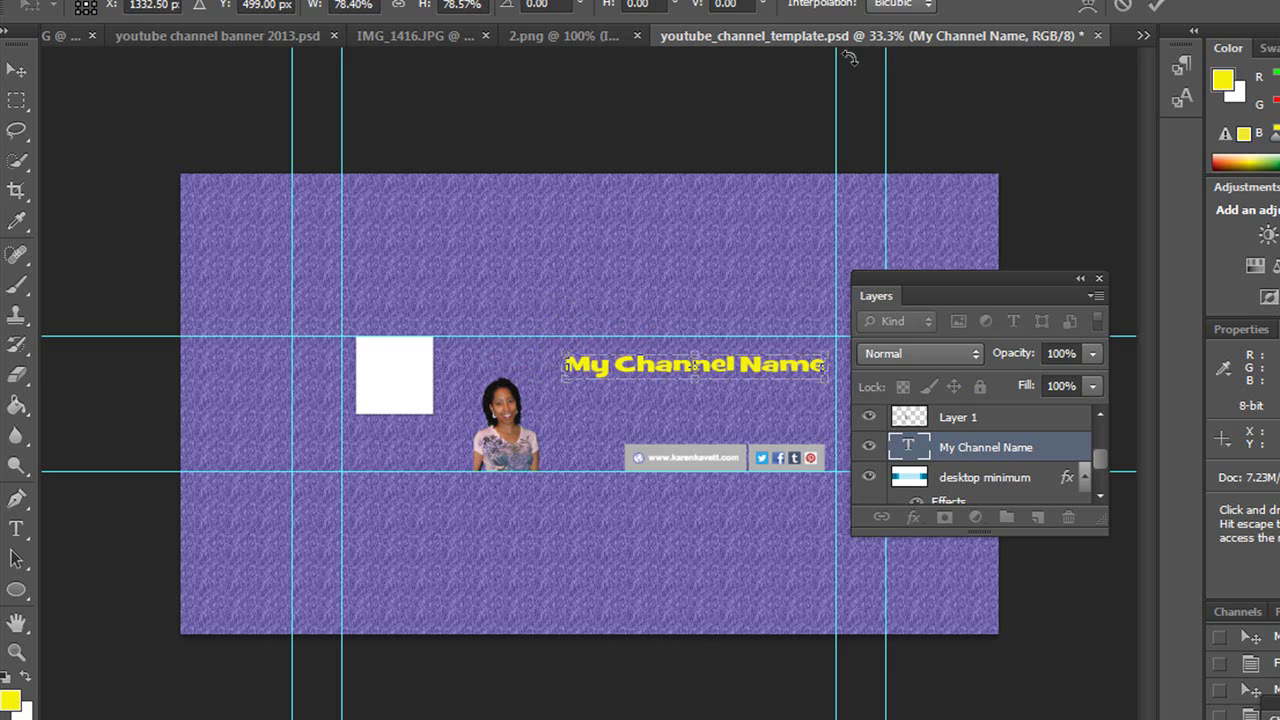
{"action": "left_click", "coordinate": [1157, 5]}
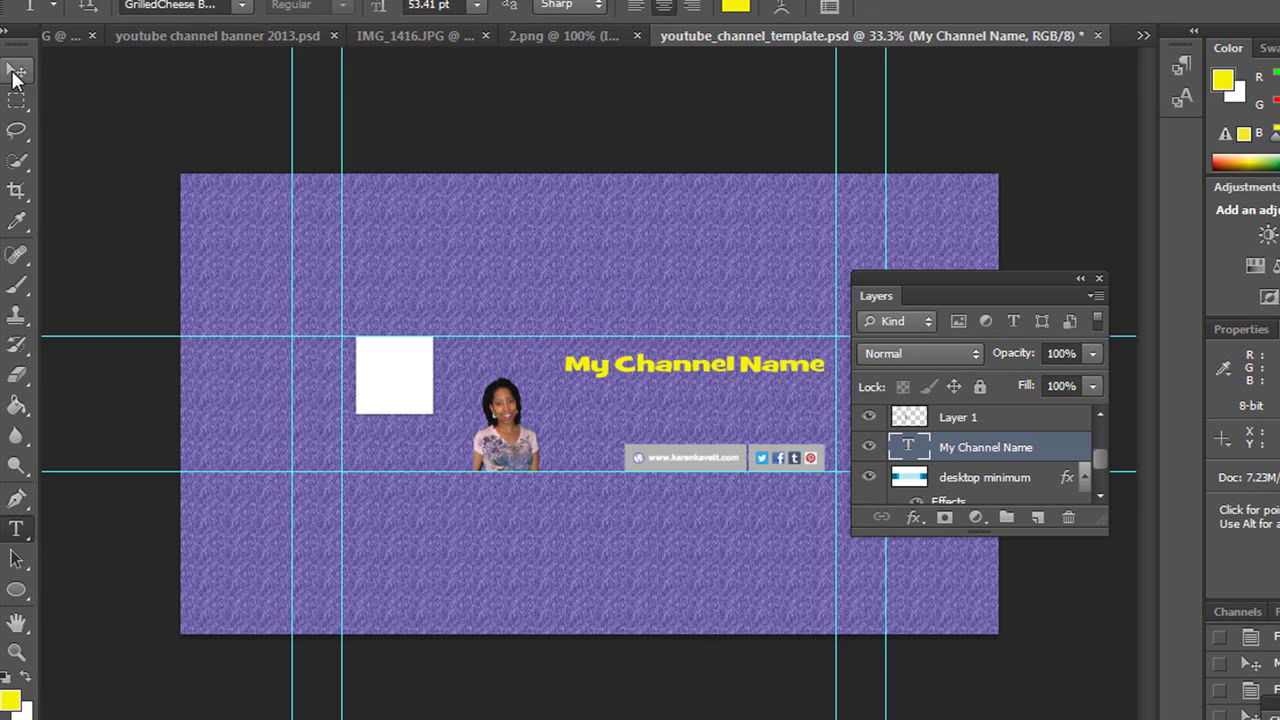
Drag the channel name text slightly down-left beside the portrait, zooming in to check.
{"action": "mouse_move", "coordinate": [600, 362]}
{"action": "left_mouse_down"}
{"action": "mouse_move", "coordinate": [587, 396]}
{"action": "mouse_move", "coordinate": [589, 384]}
{"action": "left_mouse_up"}
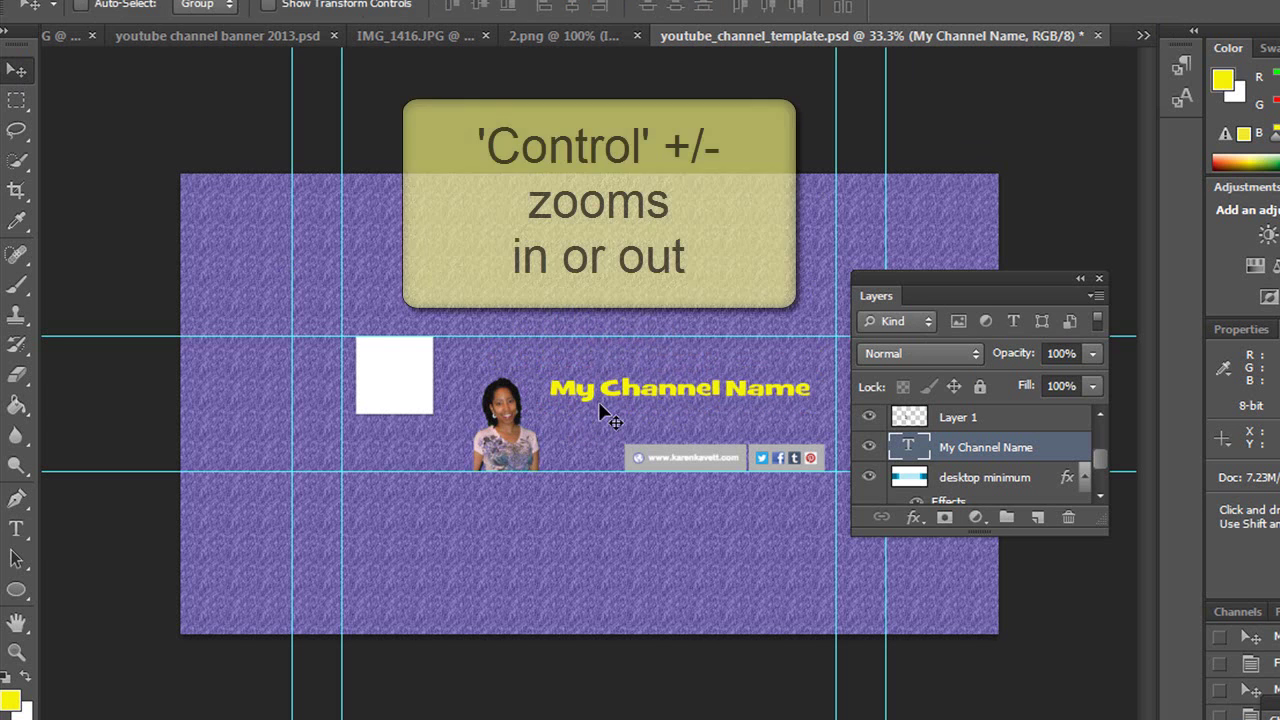
{"action": "key", "text": "ctrl+plus"}
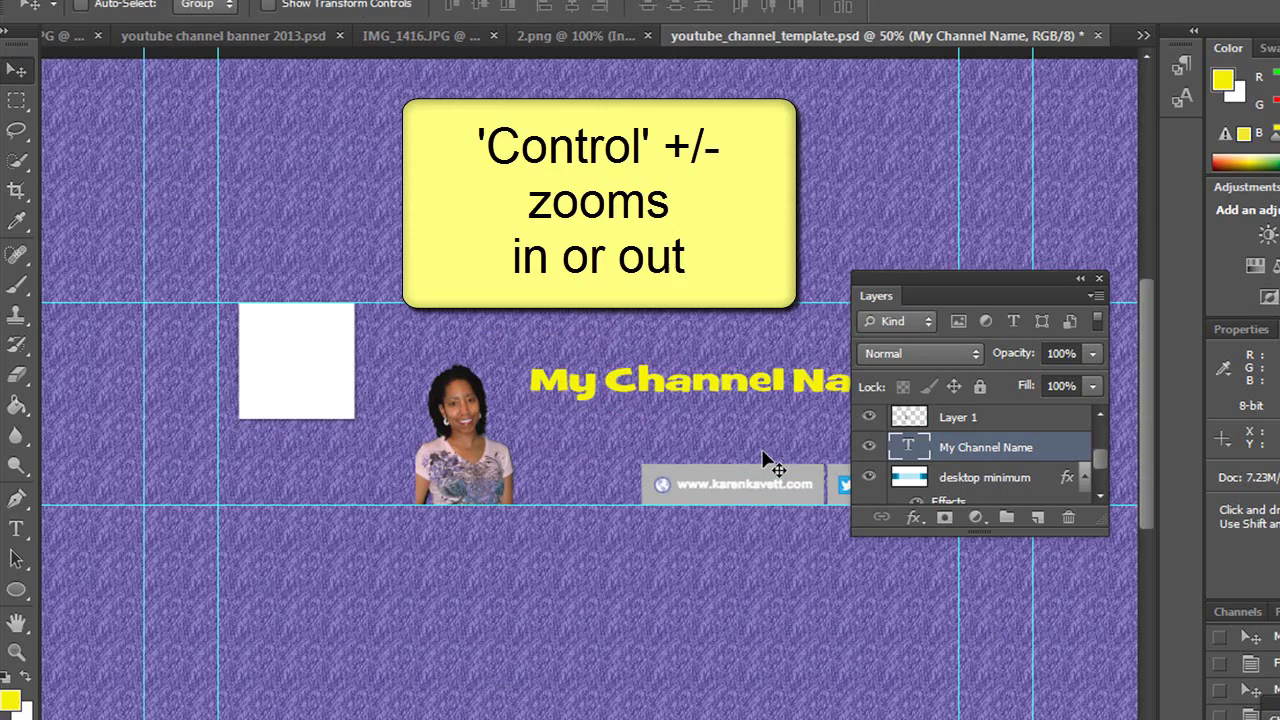
{"action": "key", "text": "ctrl+plus"}
{"action": "key", "text": "ctrl+plus"}
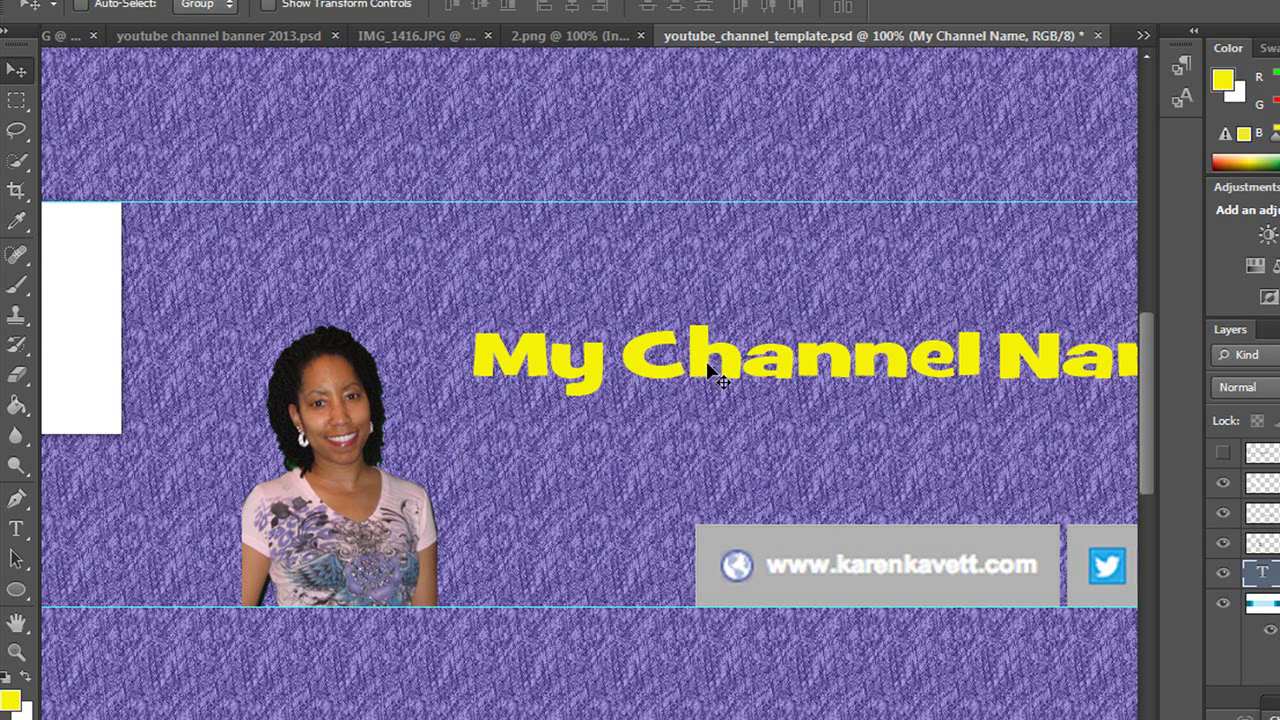
{"action": "key", "text": "ctrl+minus"}
{"action": "key", "text": "ctrl+minus"}
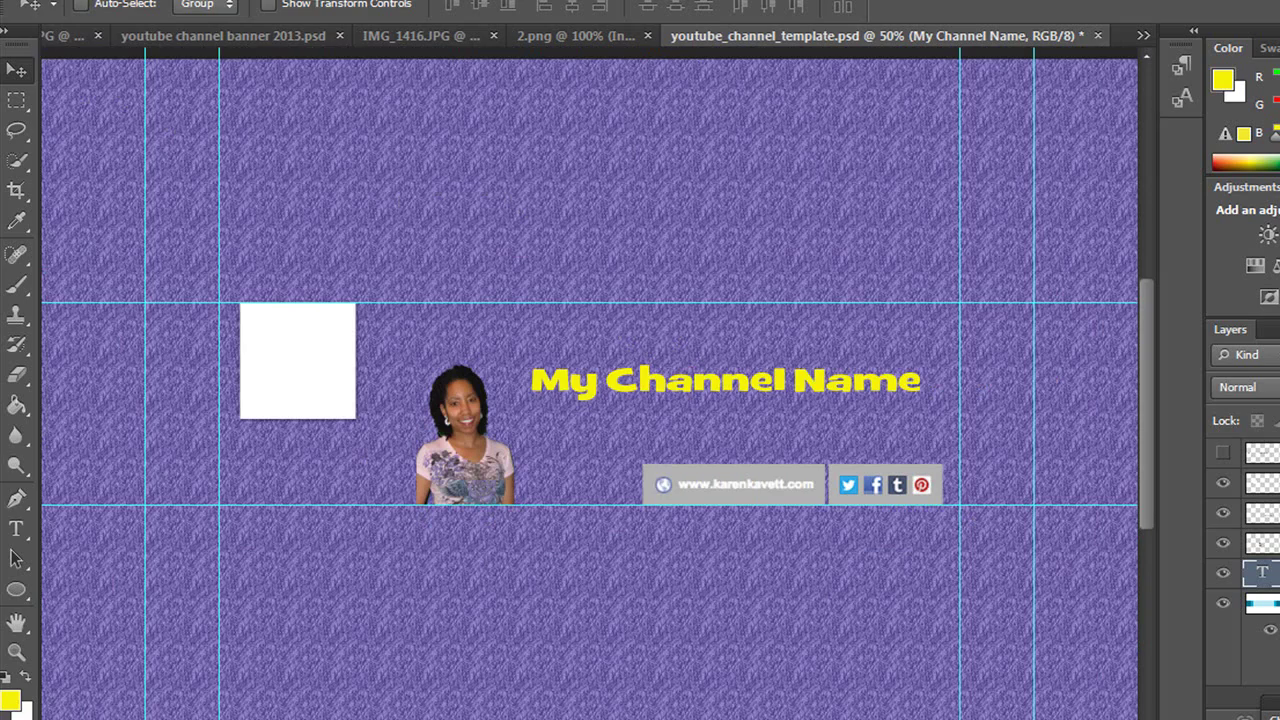
Export the banner via Save for Web as PNG-24, then bring up YouTube's banner edit options.
{"action": "left_click", "coordinate": [62, 0]}
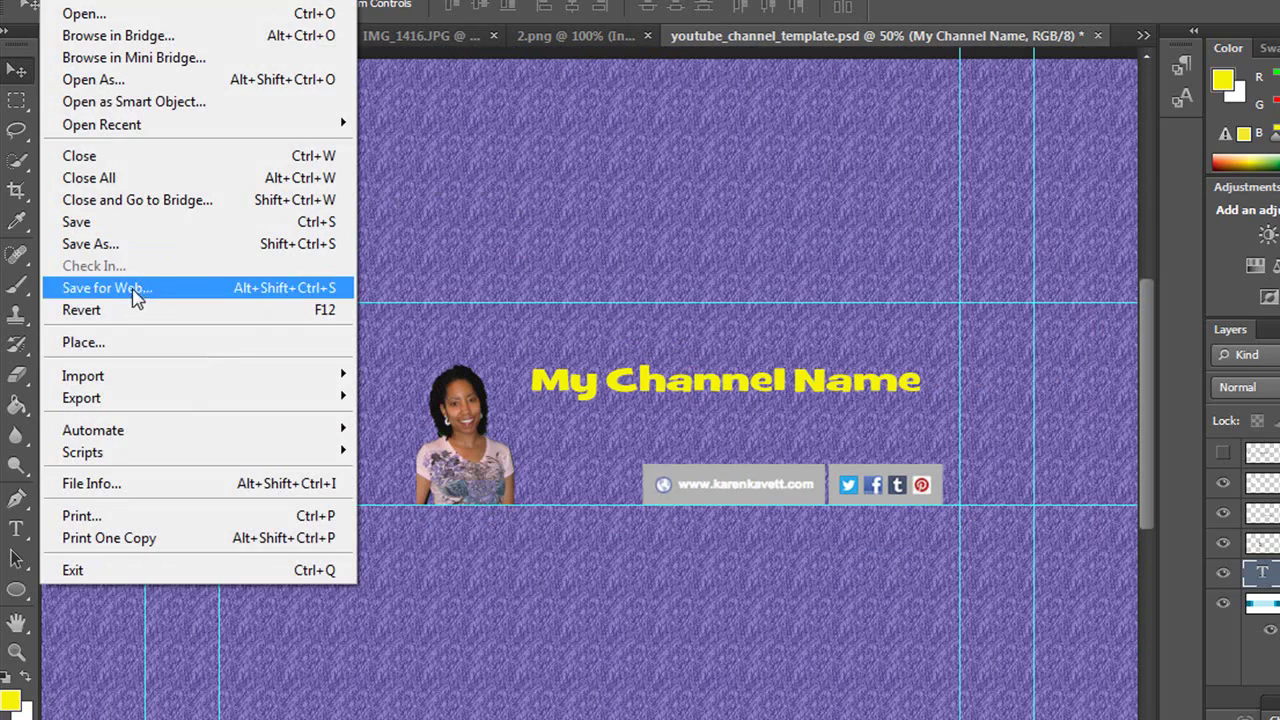
{"action": "left_click", "coordinate": [96, 287]}
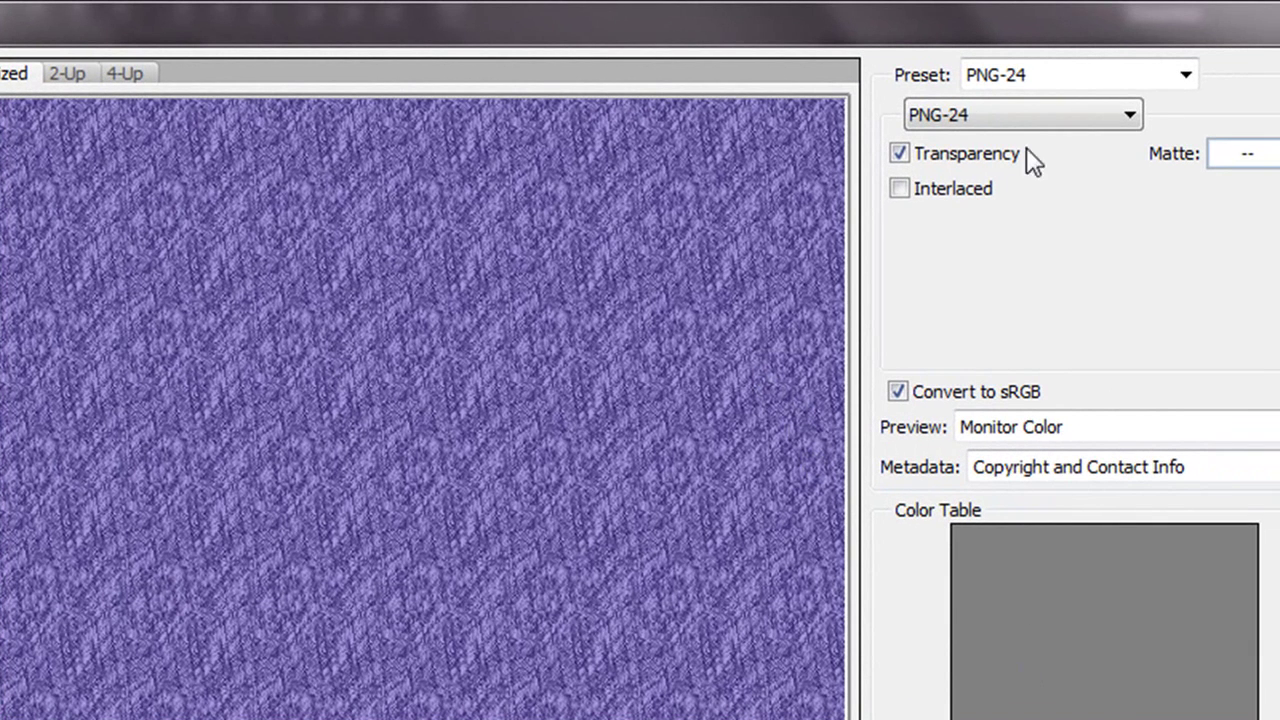
{"action": "left_click", "coordinate": [967, 121]}
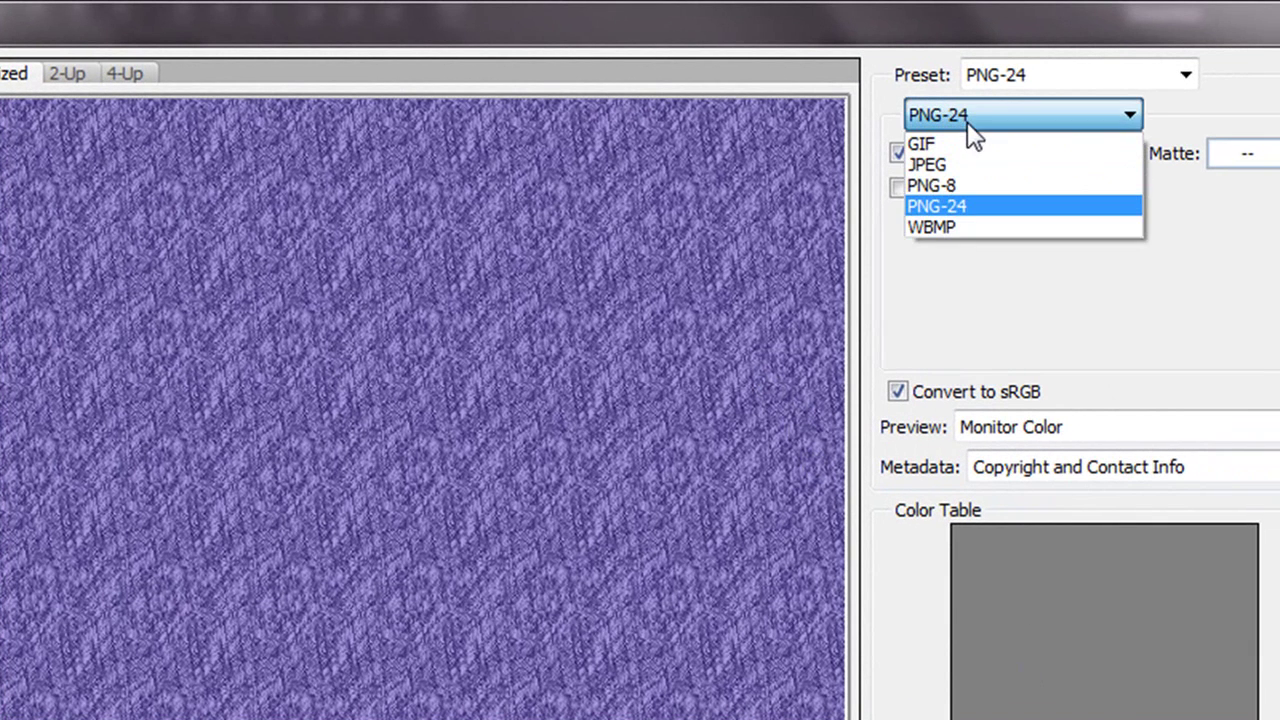
{"action": "left_click", "coordinate": [957, 206]}
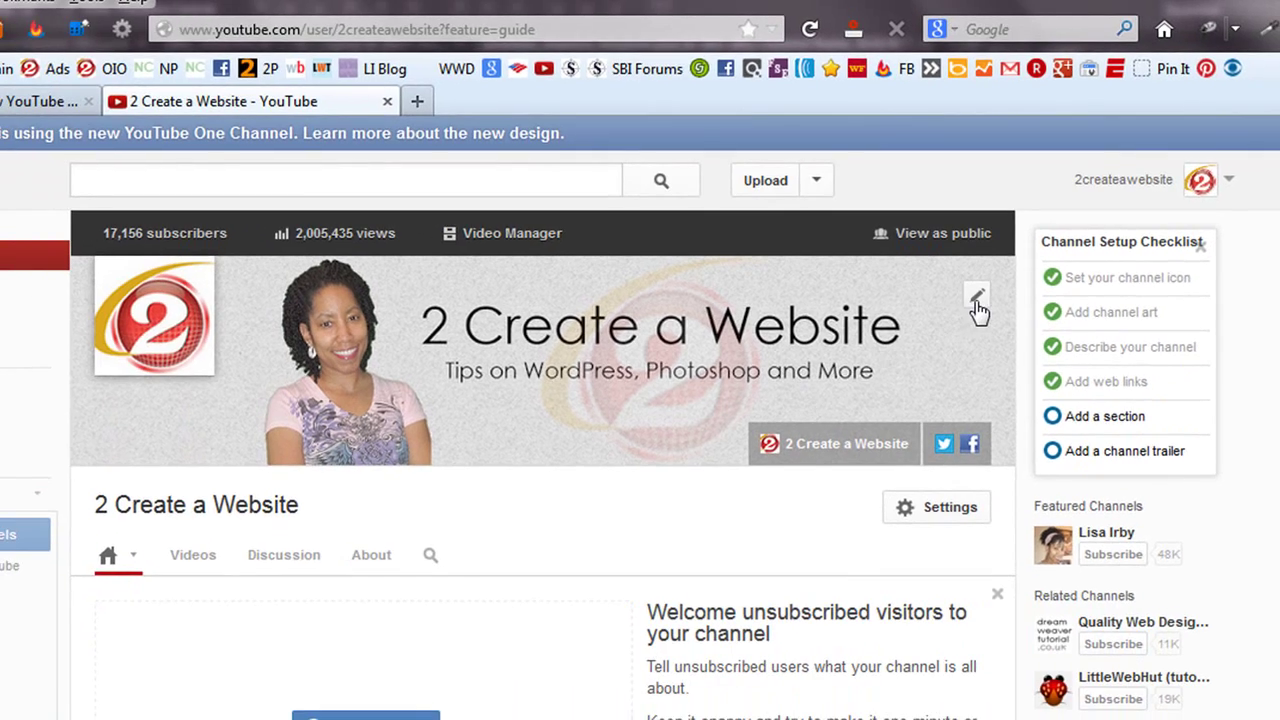
{"action": "left_click", "coordinate": [977, 300]}
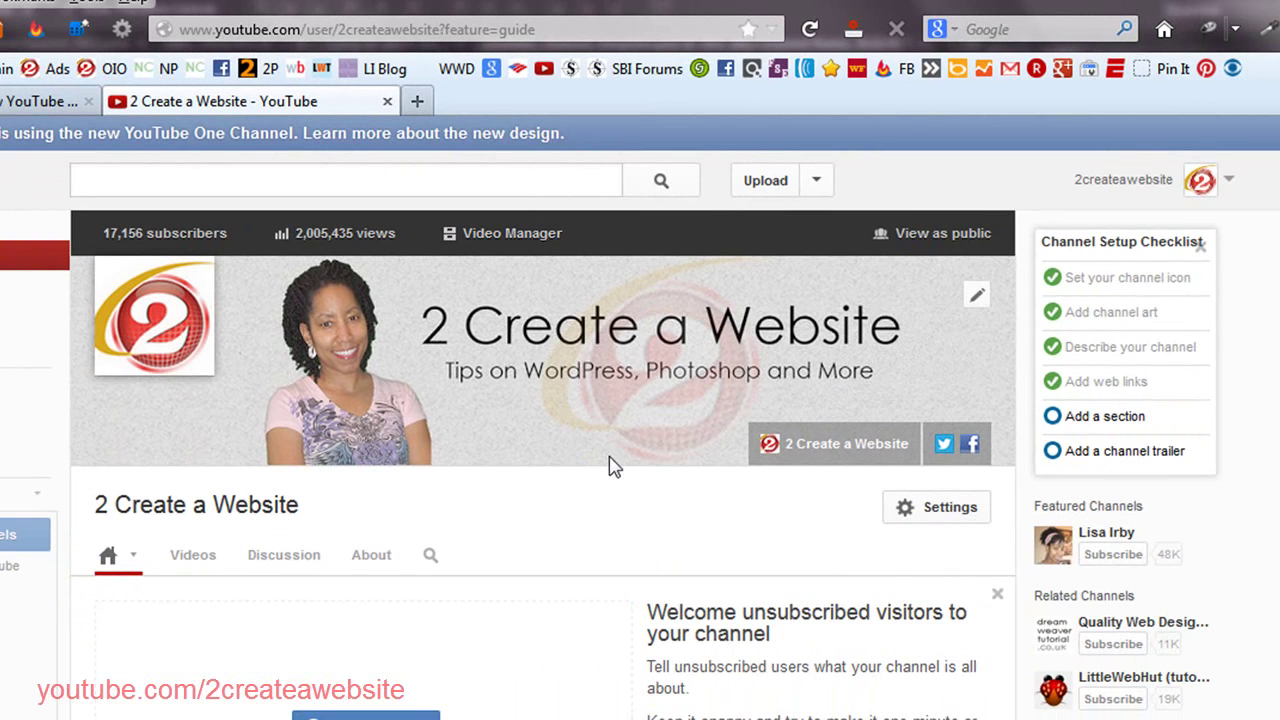
Start replacing the channel art, cancel the upload without uploading, and reopen the banner's edit menu.
{"action": "left_click", "coordinate": [976, 297]}
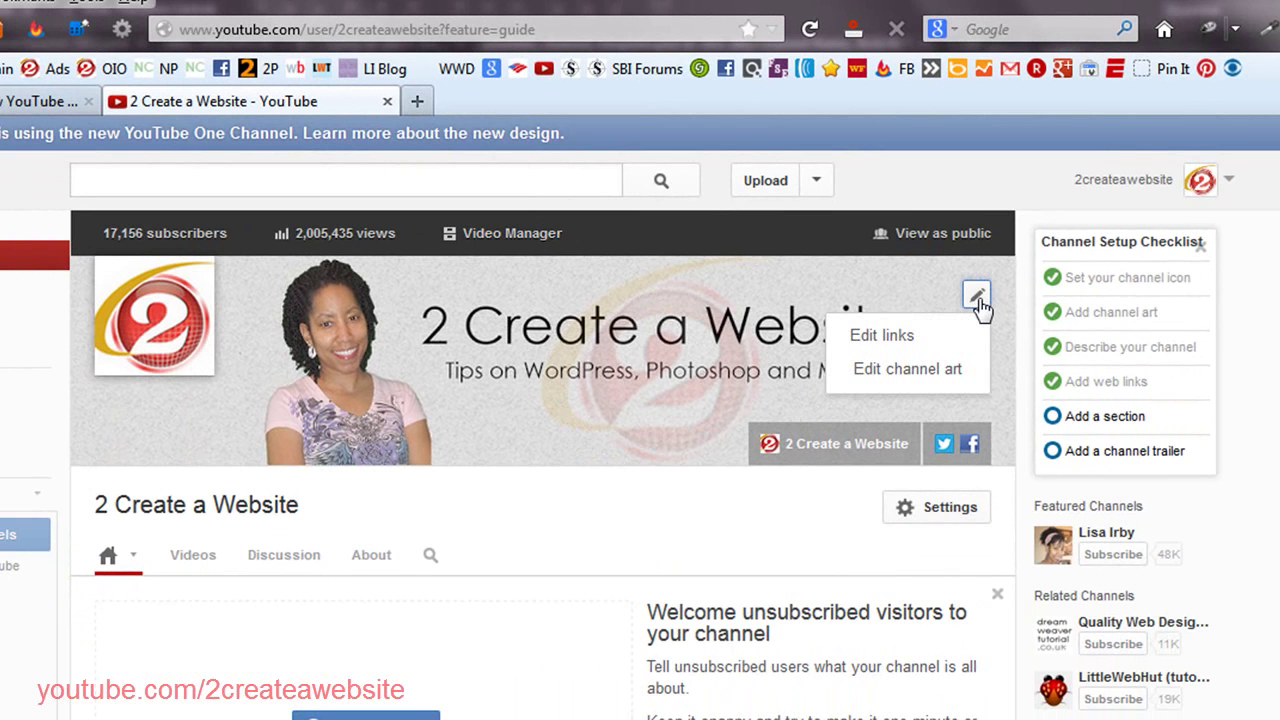
{"action": "left_click", "coordinate": [908, 370]}
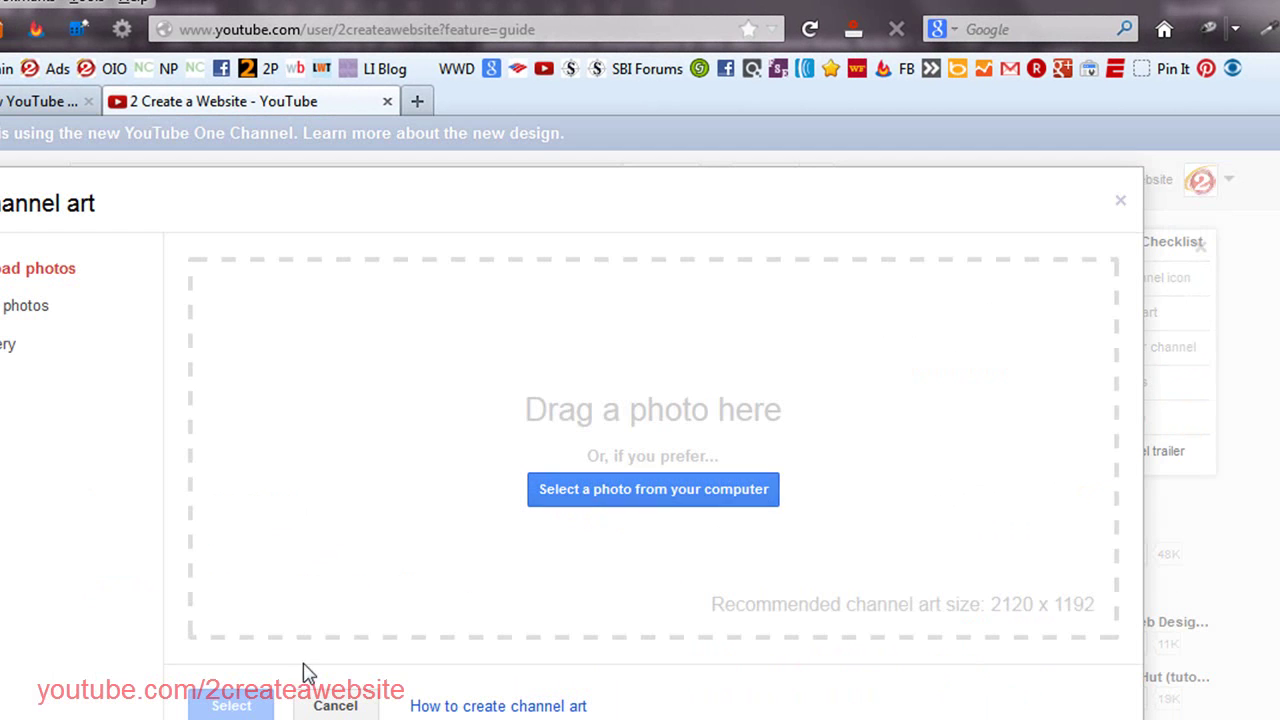
{"action": "left_click", "coordinate": [327, 706]}
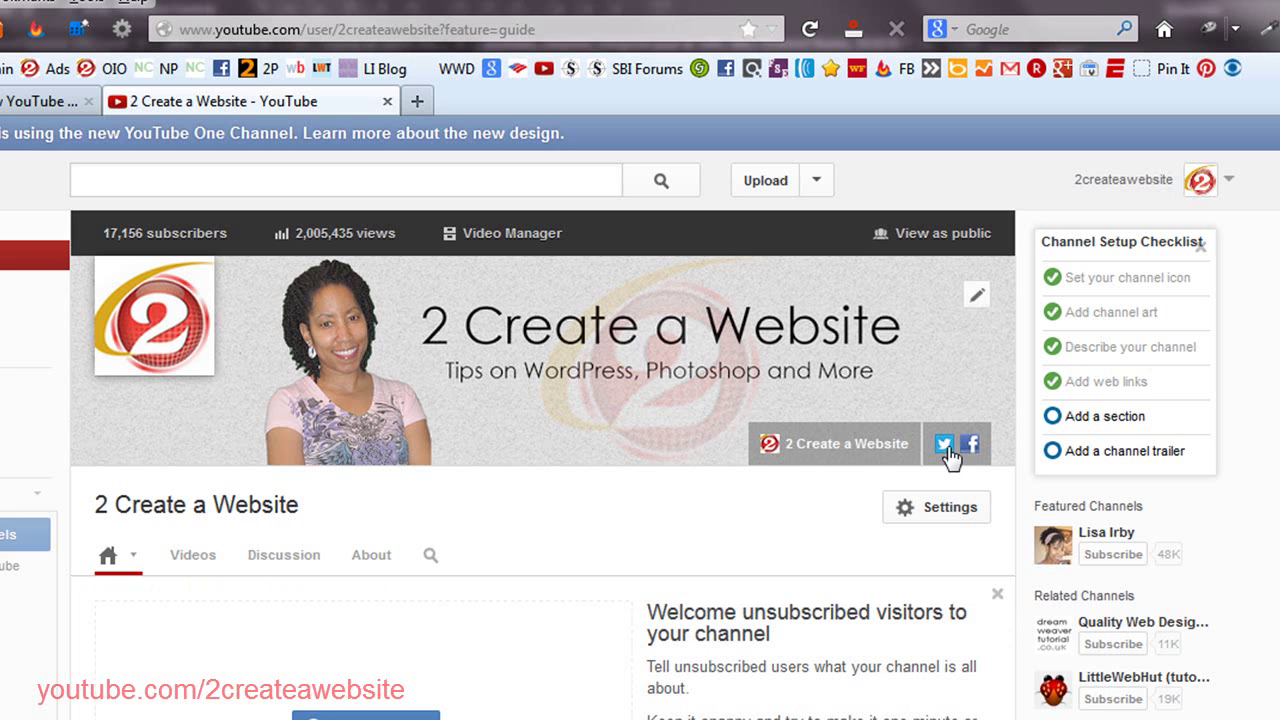
{"action": "left_click", "coordinate": [977, 295]}
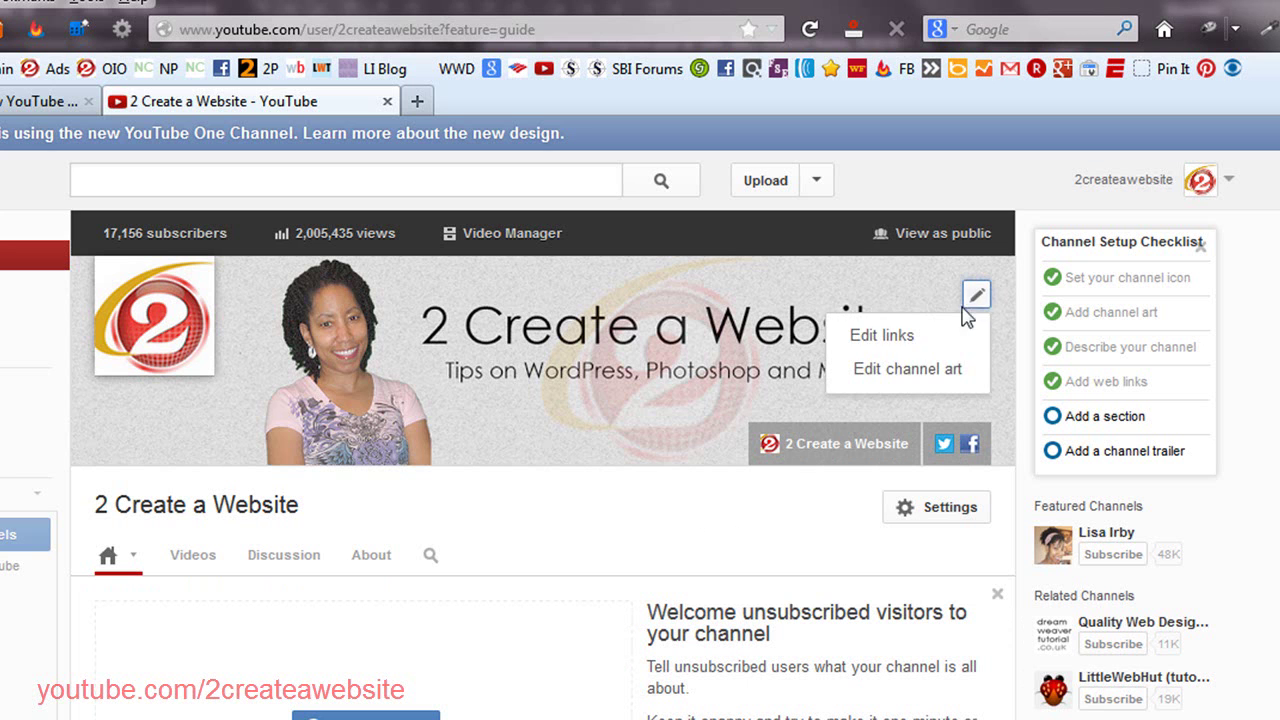
{"action": "left_click", "coordinate": [898, 337]}
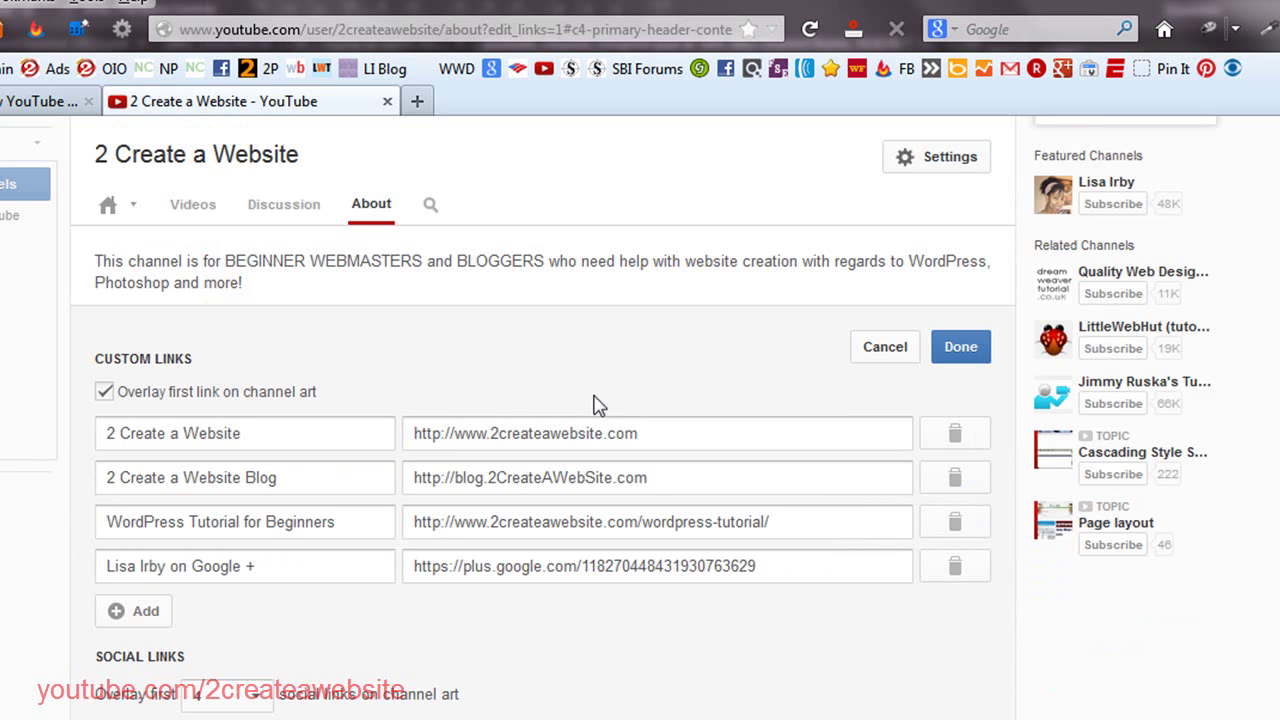
{"action": "scroll", "coordinate": [608, 408], "scroll_direction": "down", "scroll_amount": 3}
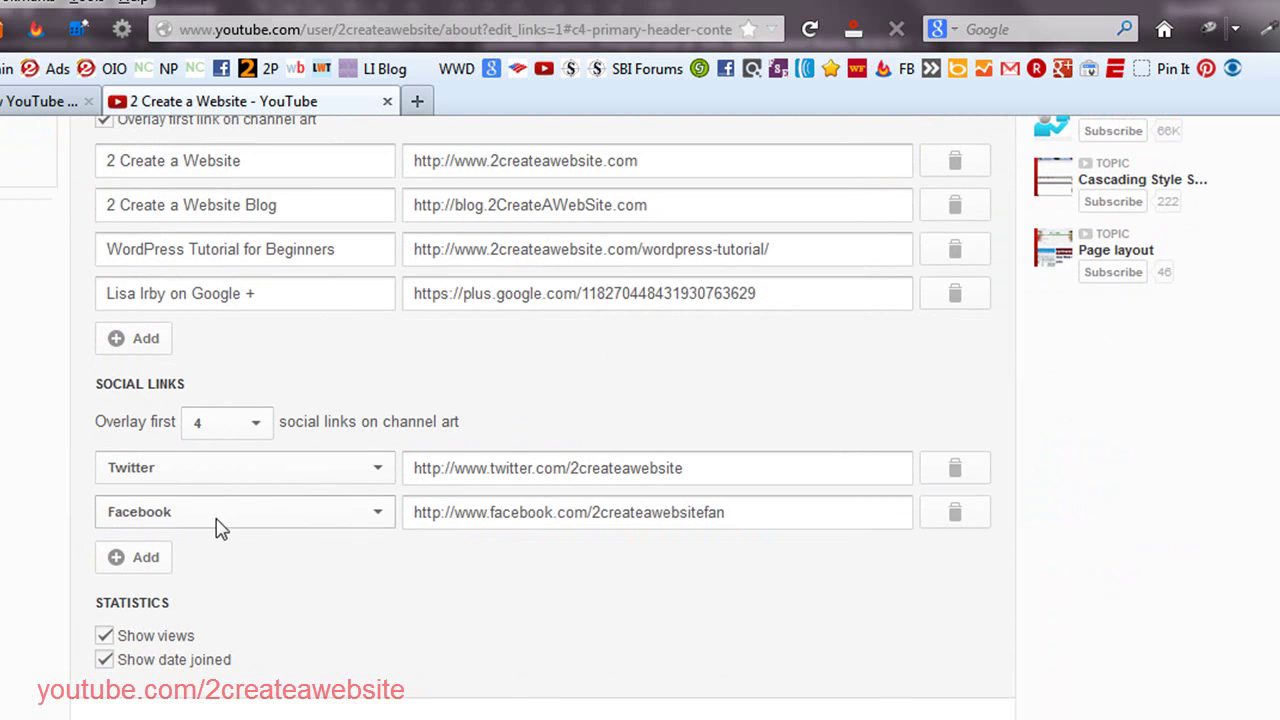
{"action": "left_click", "coordinate": [155, 562]}
{"action": "left_click", "coordinate": [378, 558]}
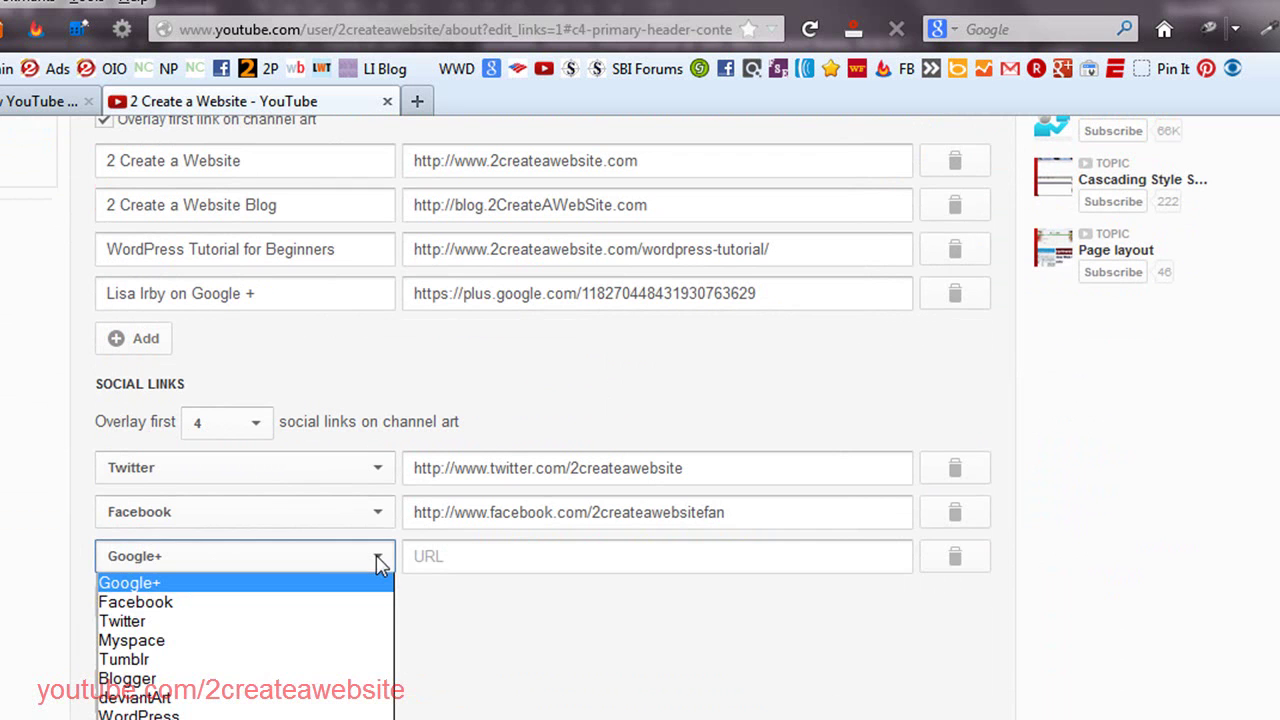
{"action": "key", "text": "z"}
{"action": "key", "text": "Return"}
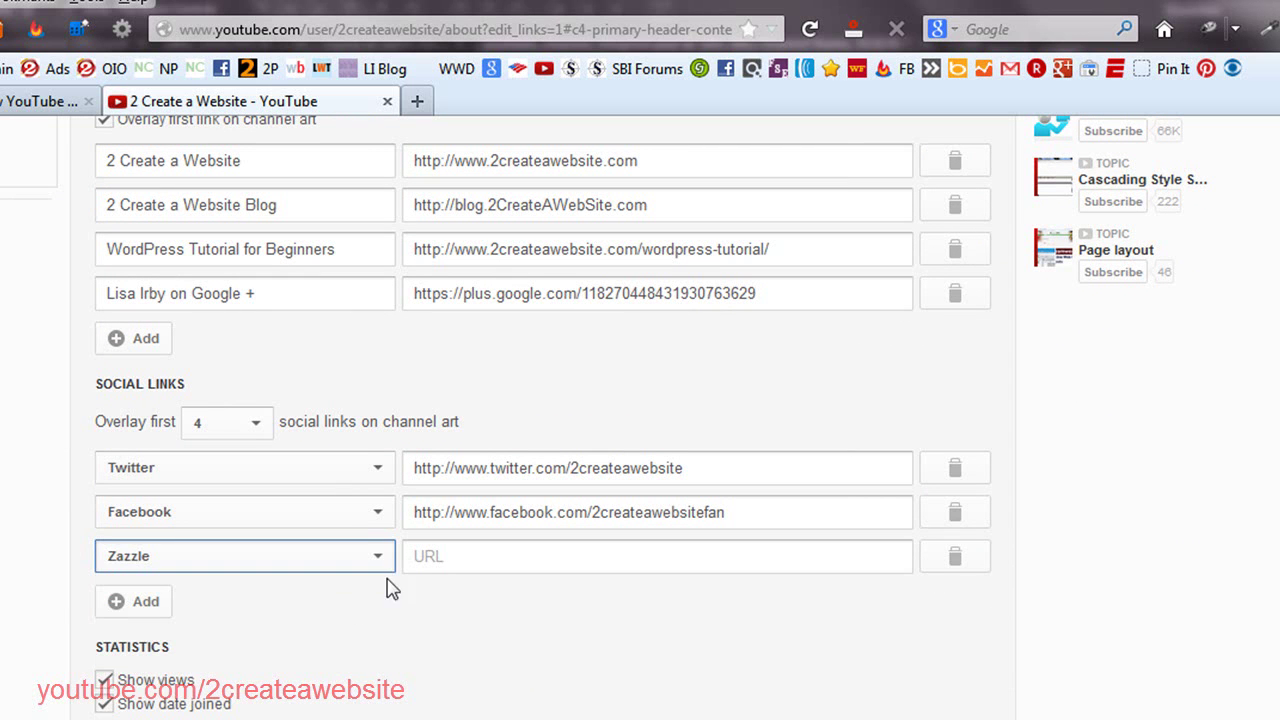
{"action": "left_click", "coordinate": [437, 557]}
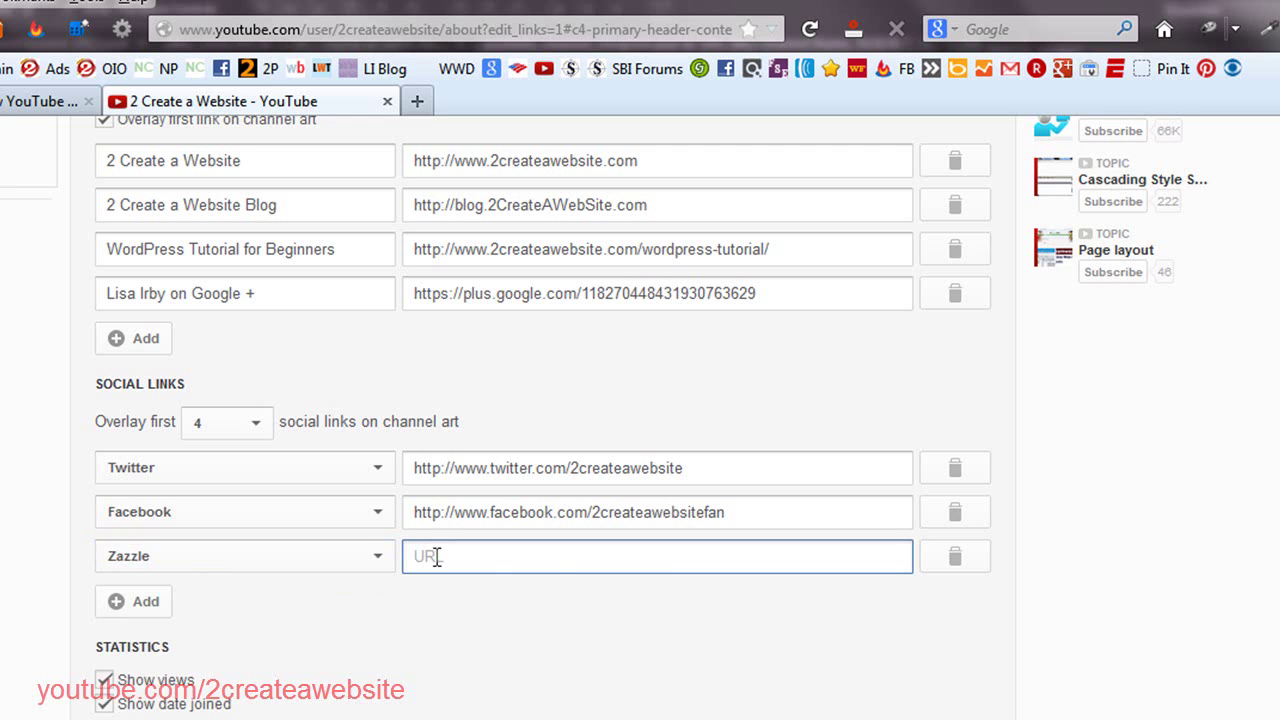
{"action": "type", "text": "htt"}
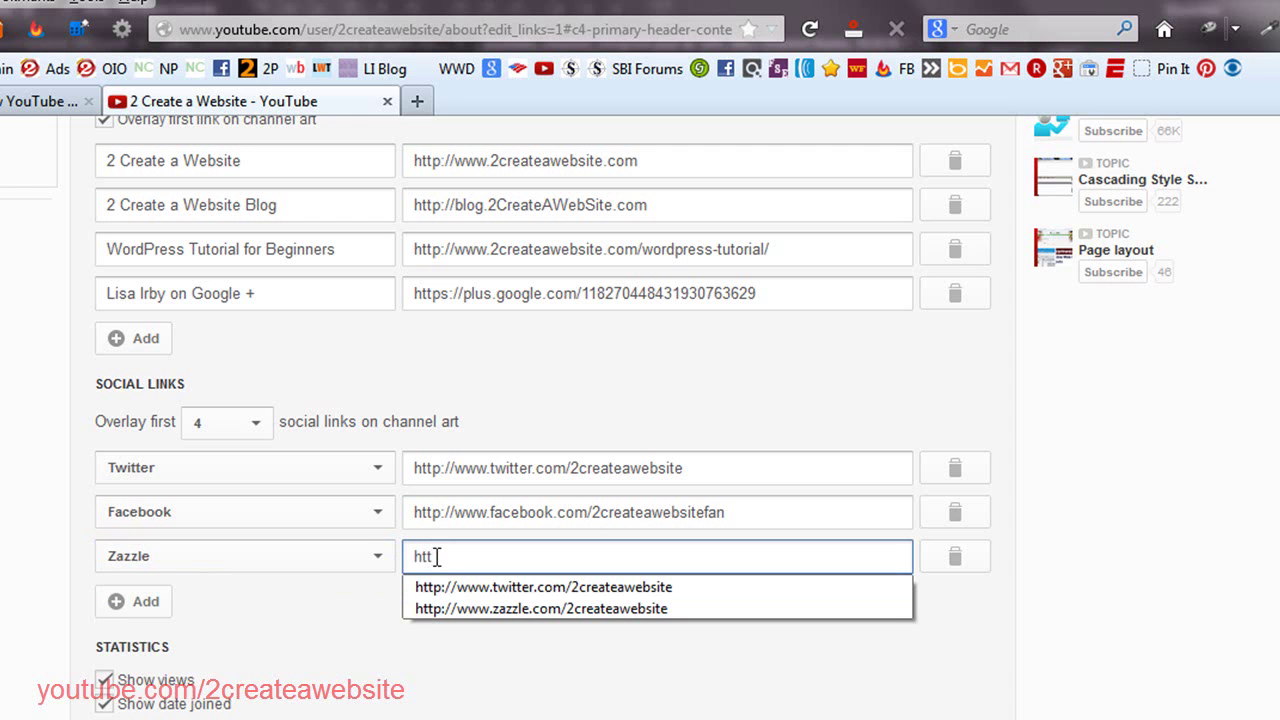
{"action": "left_click", "coordinate": [443, 609]}
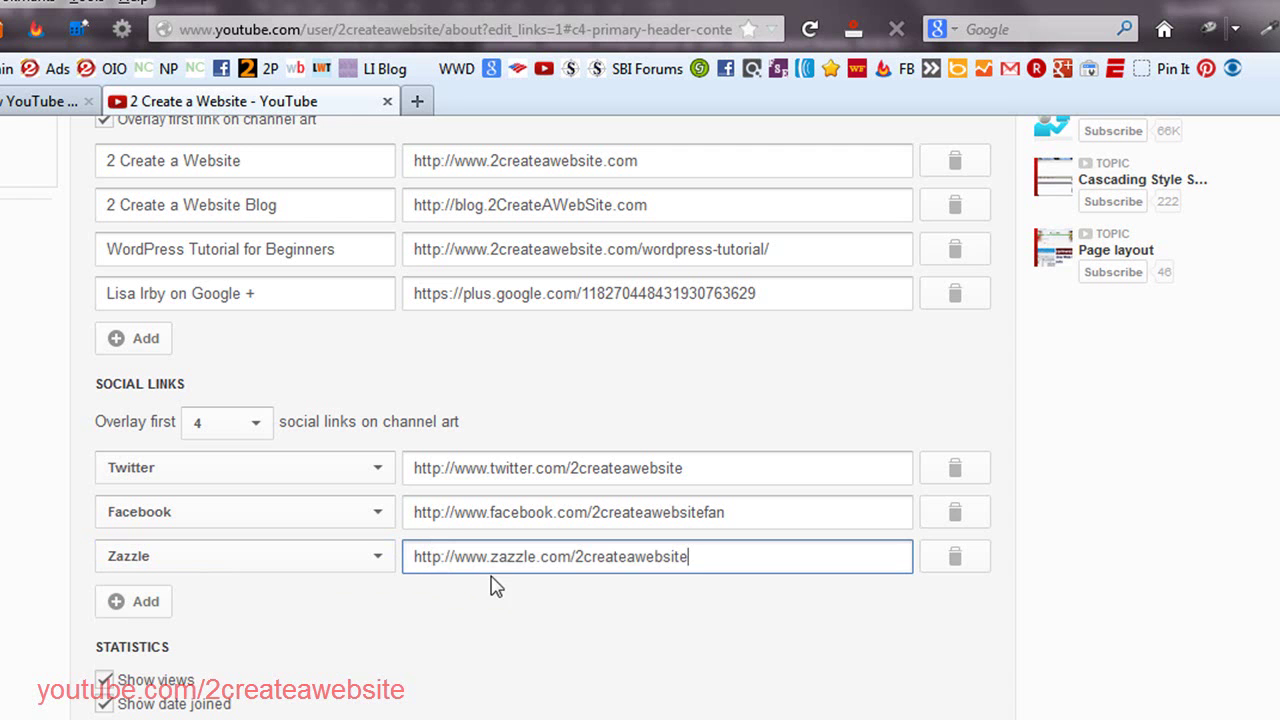
Review the links form and submit it with Done to save the edited links.
{"action": "scroll", "coordinate": [560, 500], "scroll_direction": "up", "scroll_amount": 3}
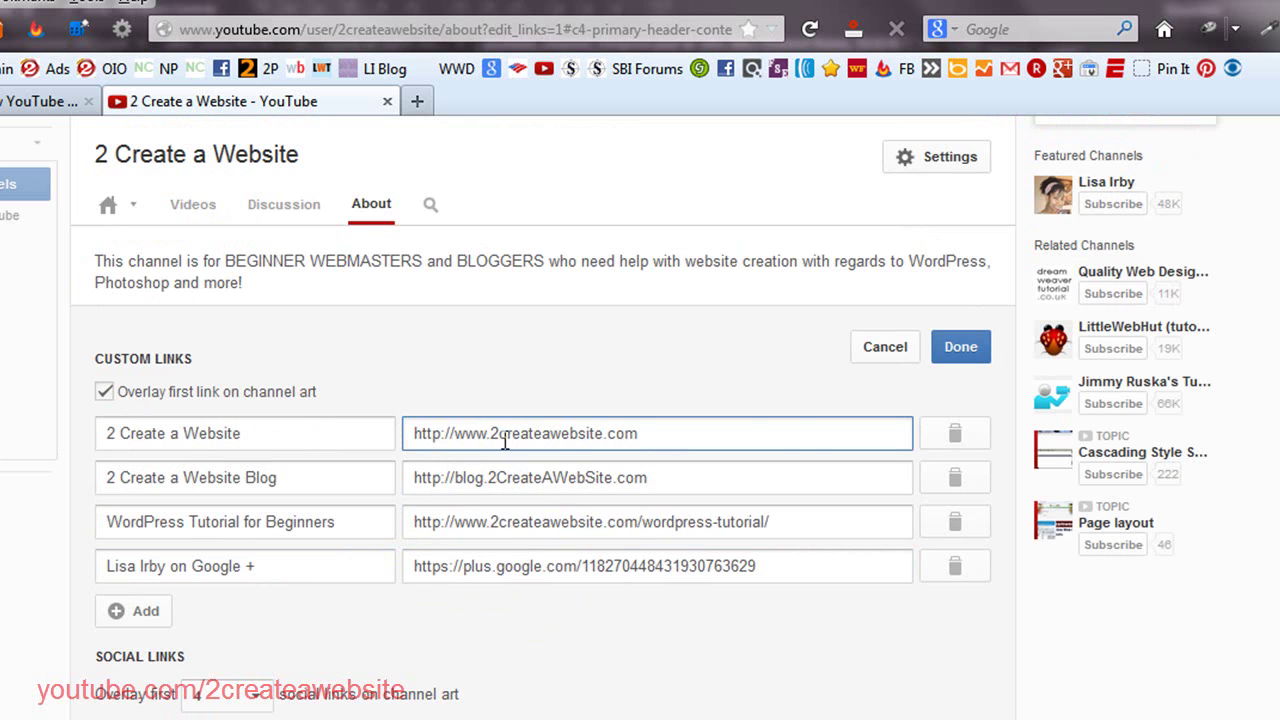
{"action": "scroll", "coordinate": [495, 650], "scroll_direction": "down", "scroll_amount": 3}
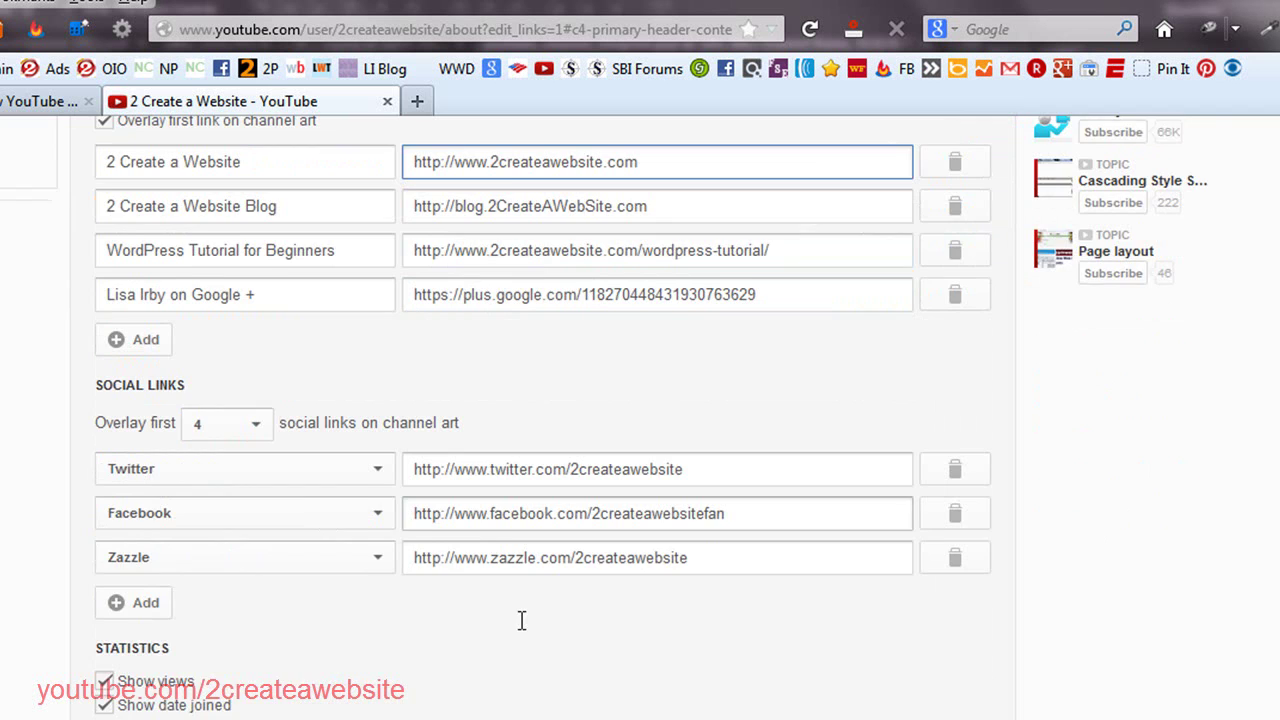
{"action": "scroll", "coordinate": [521, 625], "scroll_direction": "down", "scroll_amount": 1}
{"action": "scroll", "coordinate": [523, 606], "scroll_direction": "up", "scroll_amount": 6}
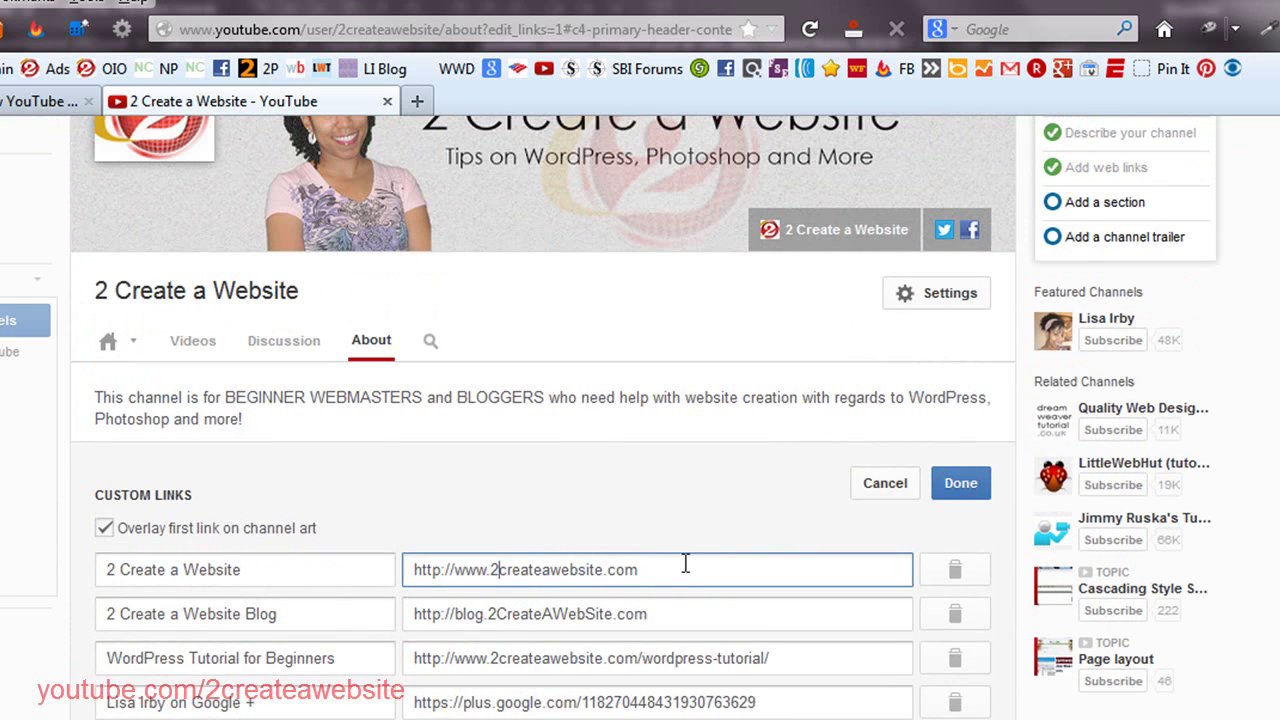
{"action": "left_click", "coordinate": [966, 488]}
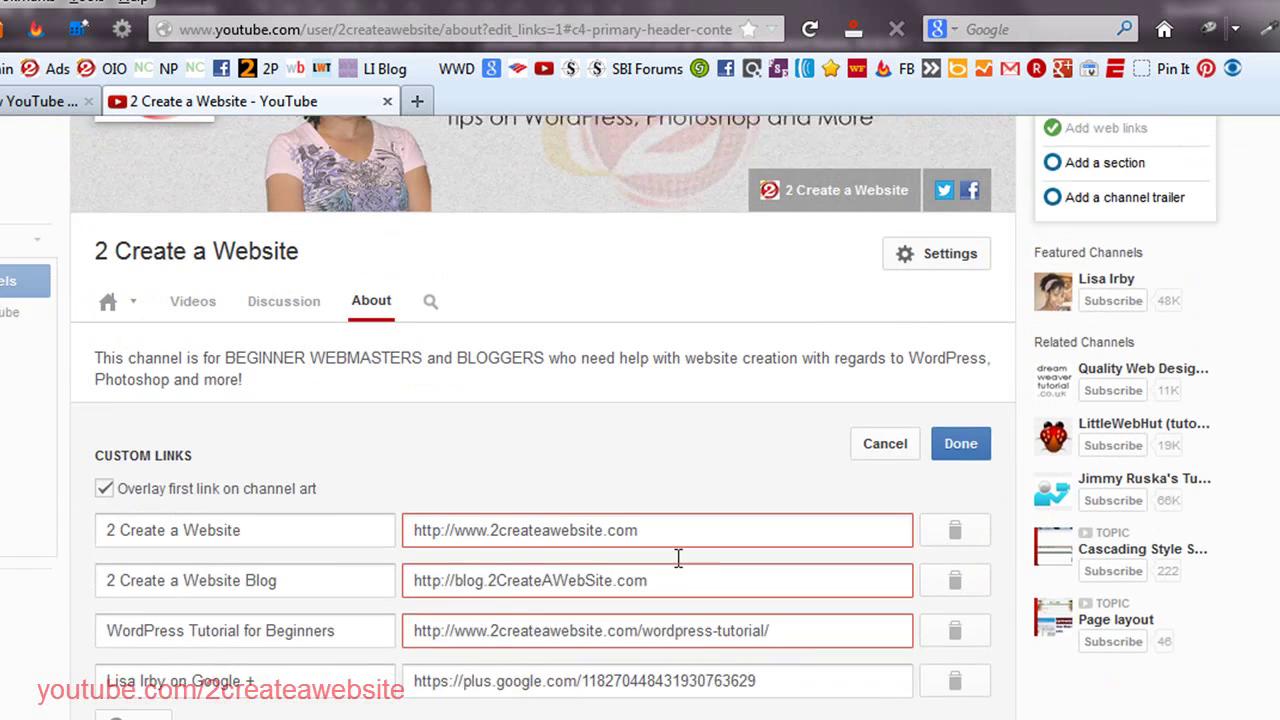
Scroll through the form to check the first three custom link URLs flagged in red.
{"action": "scroll", "coordinate": [678, 560], "scroll_direction": "down", "scroll_amount": 1}
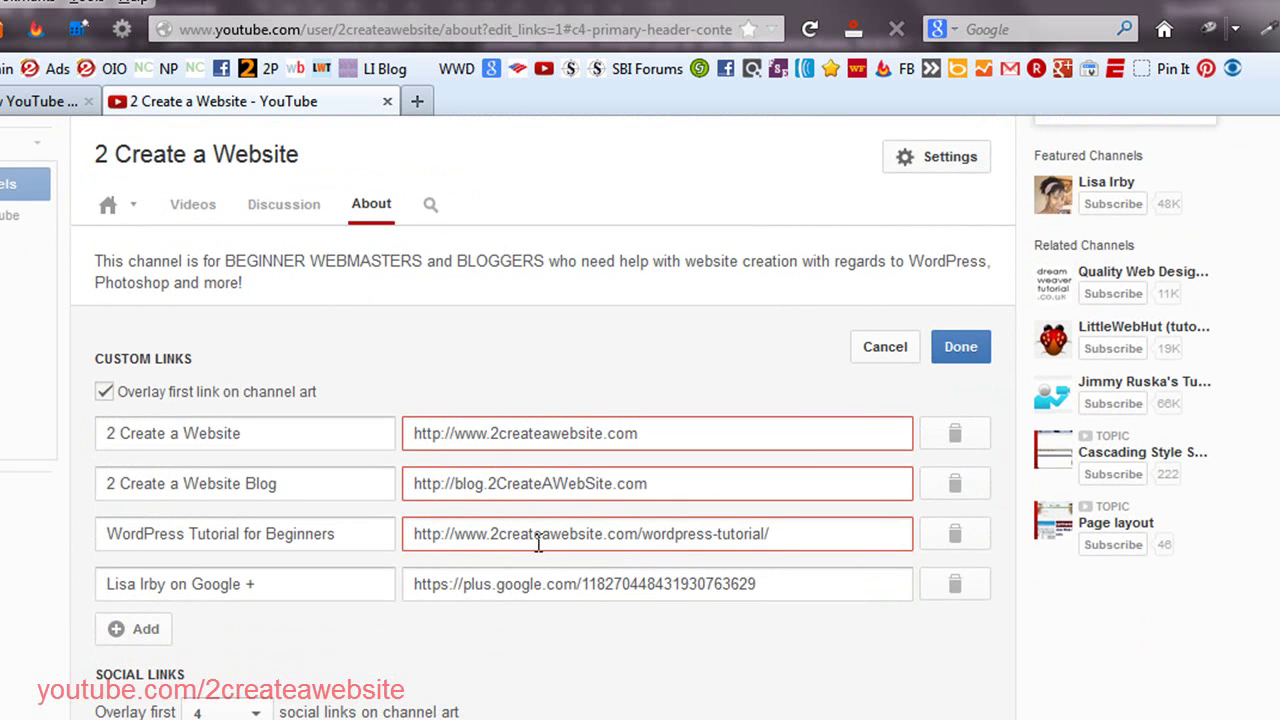
{"action": "scroll", "coordinate": [538, 541], "scroll_direction": "up", "scroll_amount": 3}
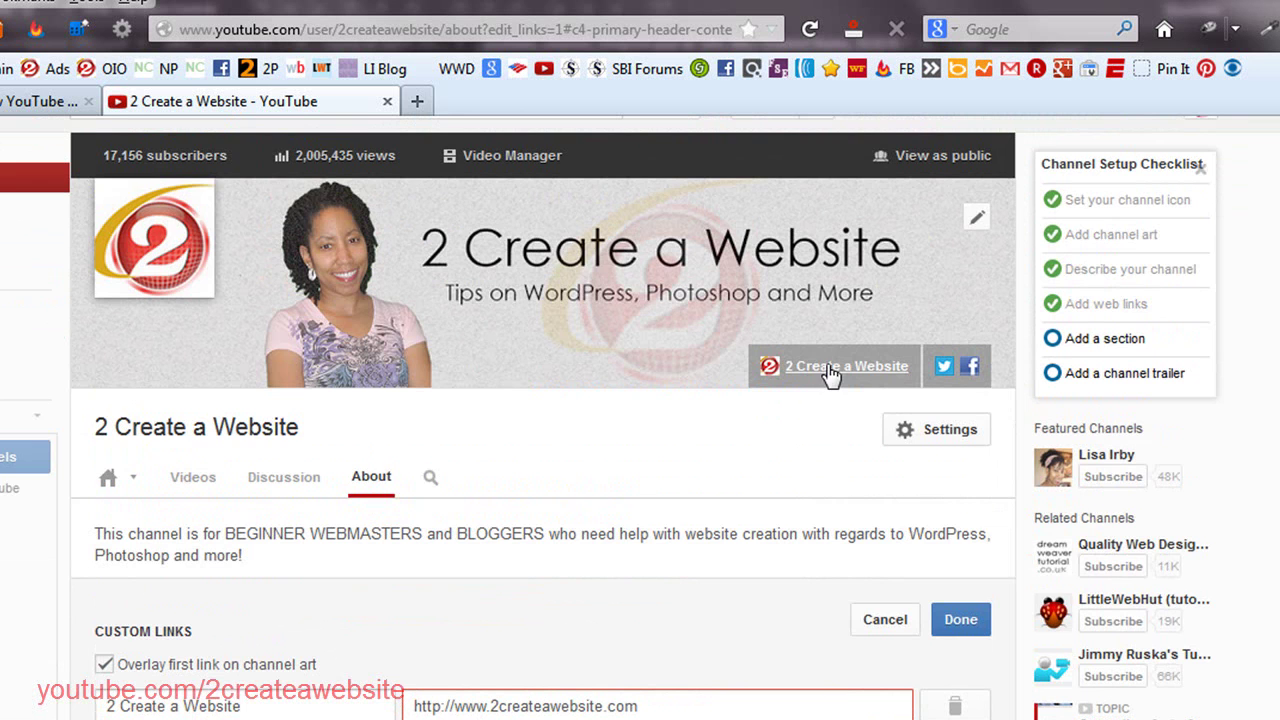
{"action": "scroll", "coordinate": [700, 595], "scroll_direction": "down", "scroll_amount": 5}
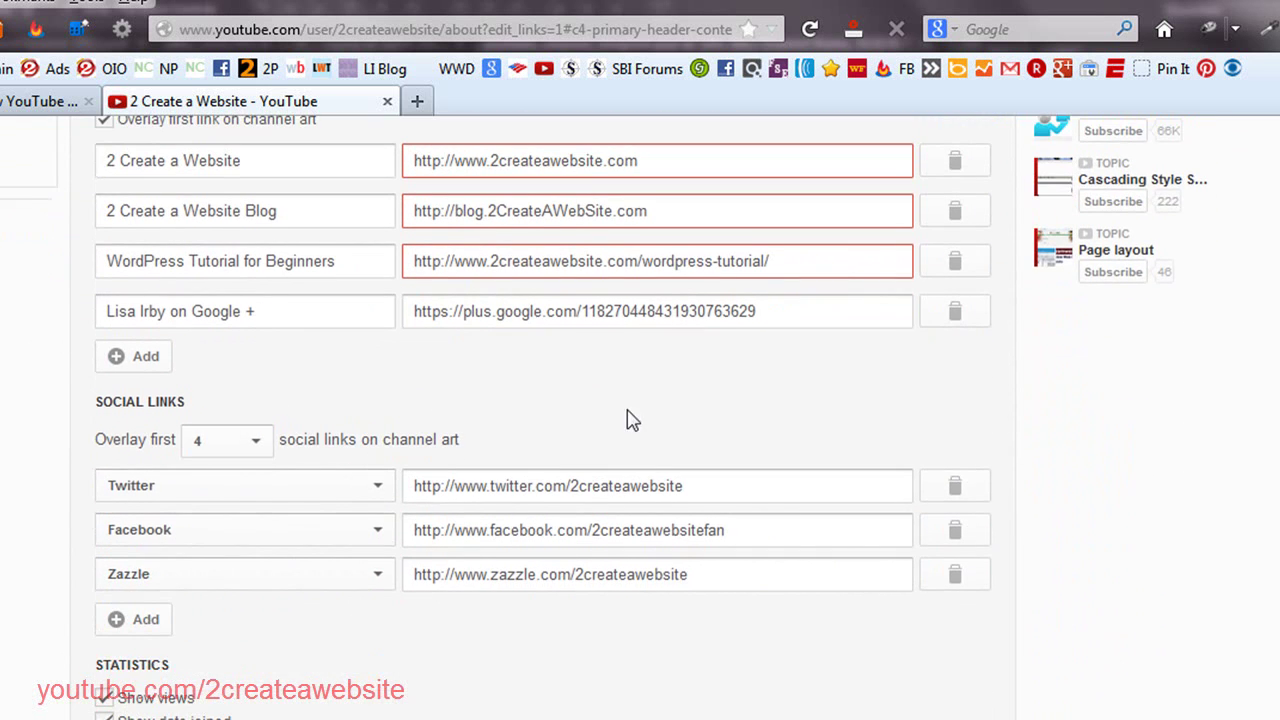
{"action": "scroll", "coordinate": [573, 625], "scroll_direction": "up", "scroll_amount": 4}
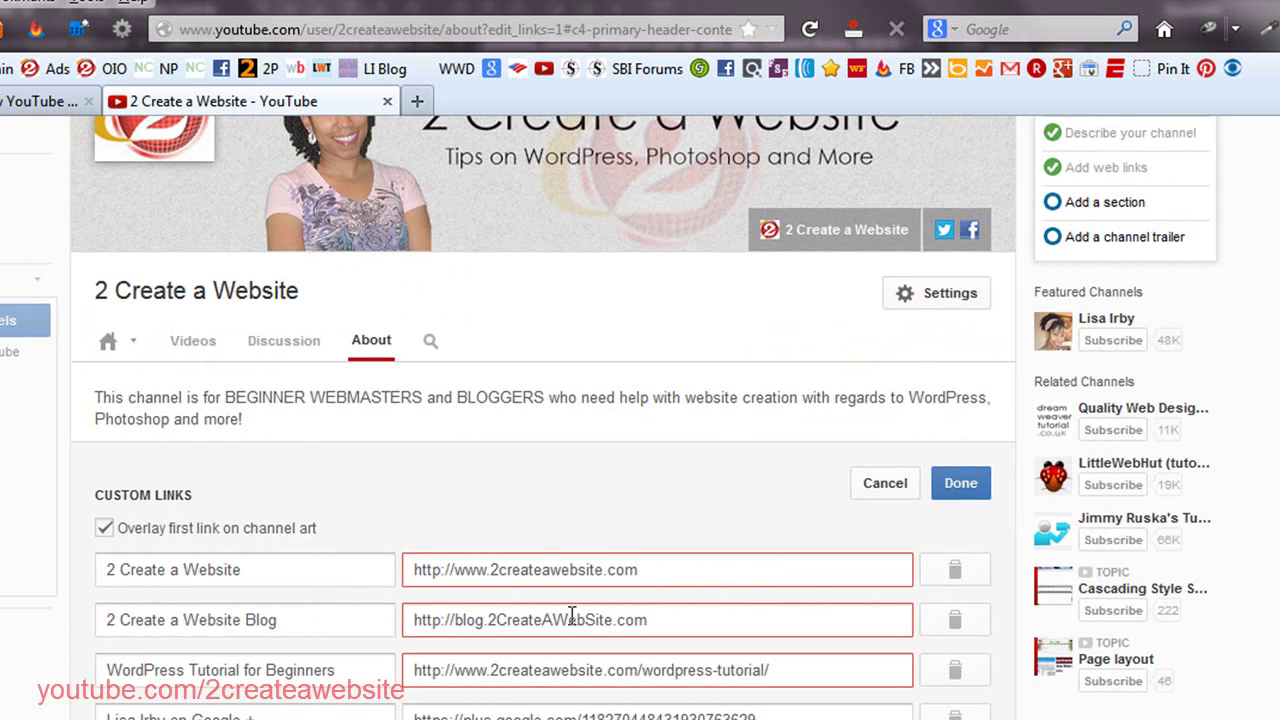
{"action": "scroll", "coordinate": [572, 617], "scroll_direction": "down", "scroll_amount": 2}
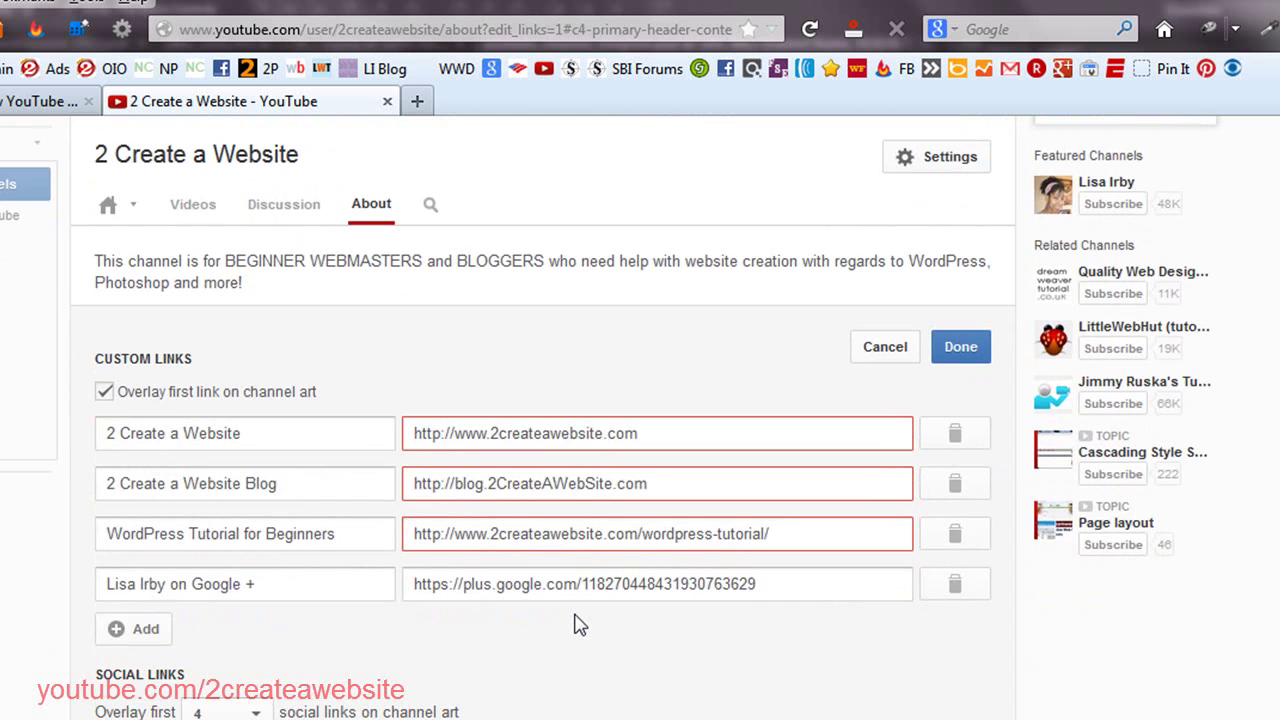
{"action": "scroll", "coordinate": [575, 624], "scroll_direction": "down", "scroll_amount": 4}
{"action": "scroll", "coordinate": [671, 634], "scroll_direction": "up", "scroll_amount": 5}
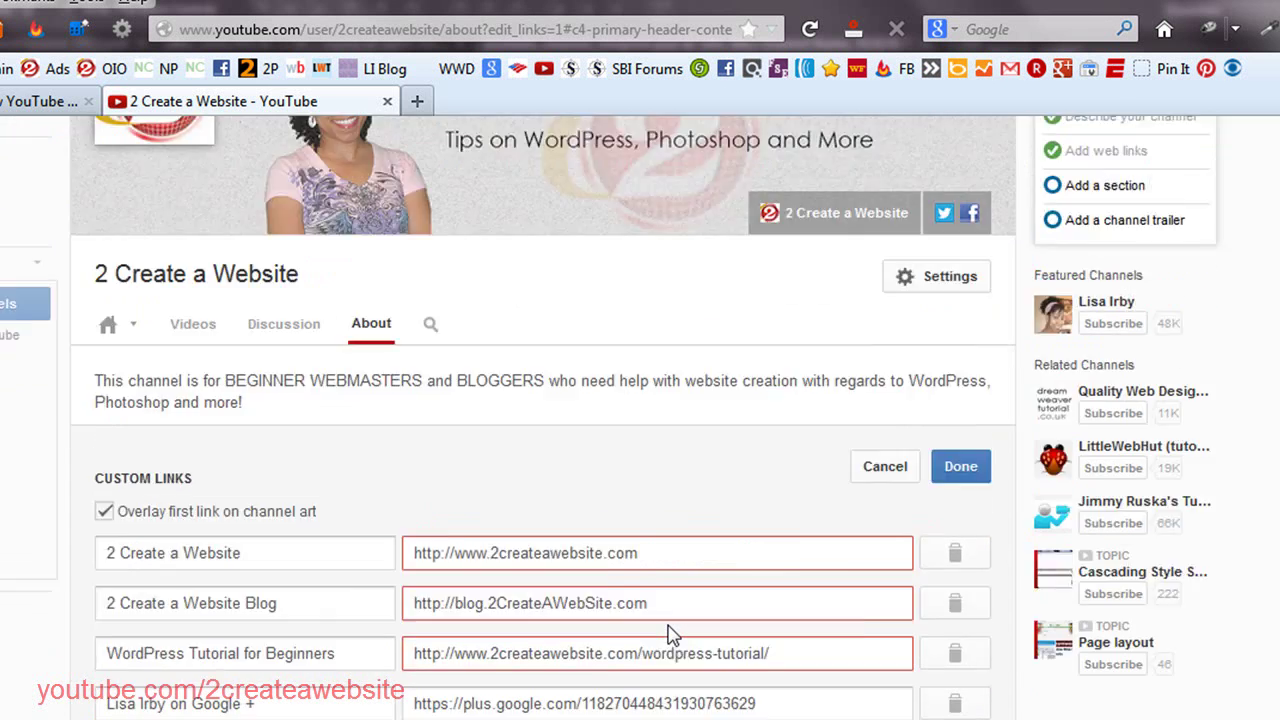
{"action": "scroll", "coordinate": [671, 634], "scroll_direction": "up", "scroll_amount": 2}
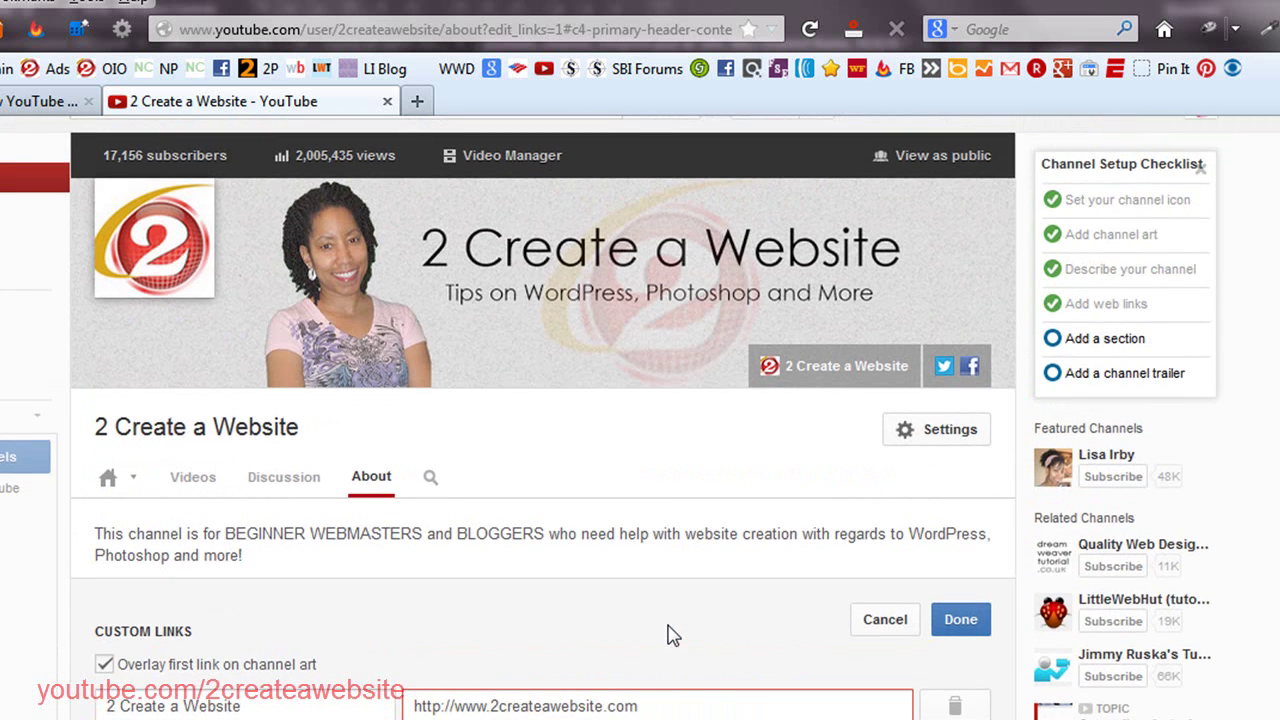
{"action": "scroll", "coordinate": [672, 635], "scroll_direction": "up", "scroll_amount": 1}
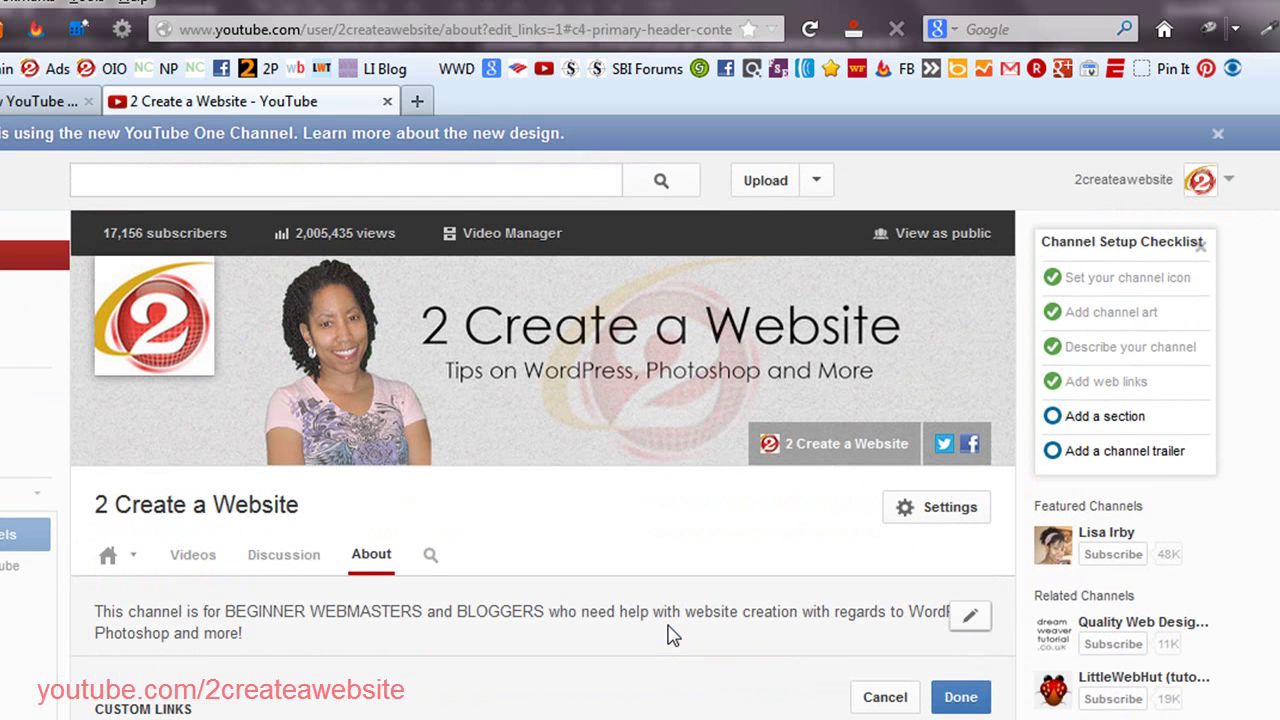
Scroll the channel home page back to the top to view the banner with its link overlays.
{"action": "scroll", "coordinate": [671, 634], "scroll_direction": "down", "scroll_amount": 2}
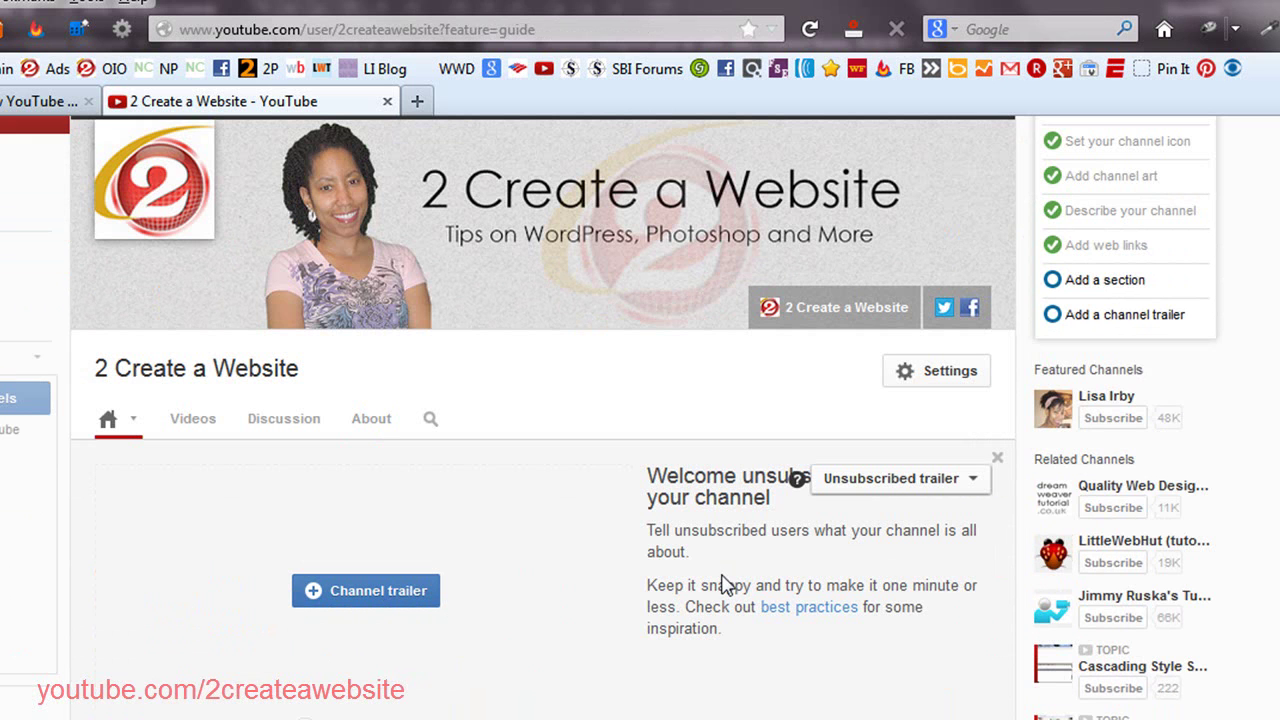
{"action": "scroll", "coordinate": [773, 579], "scroll_direction": "up", "scroll_amount": 3}
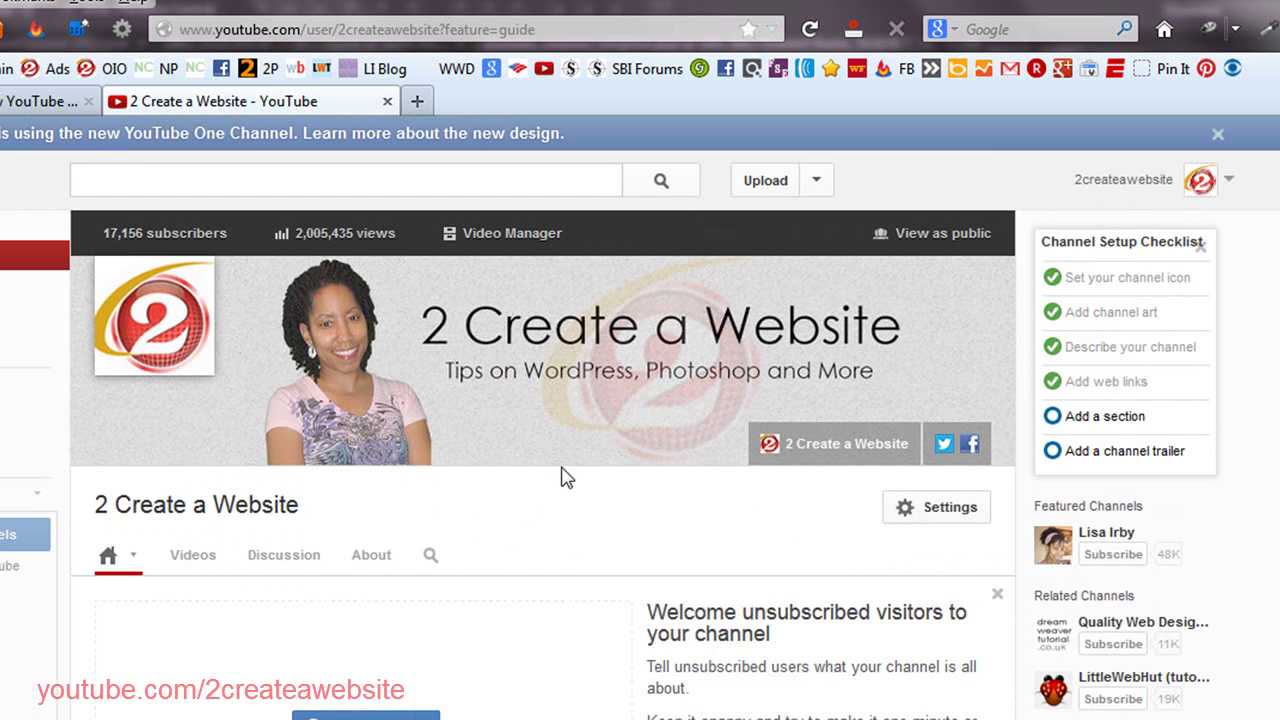
{"action": "mouse_move", "coordinate": [577, 463]}
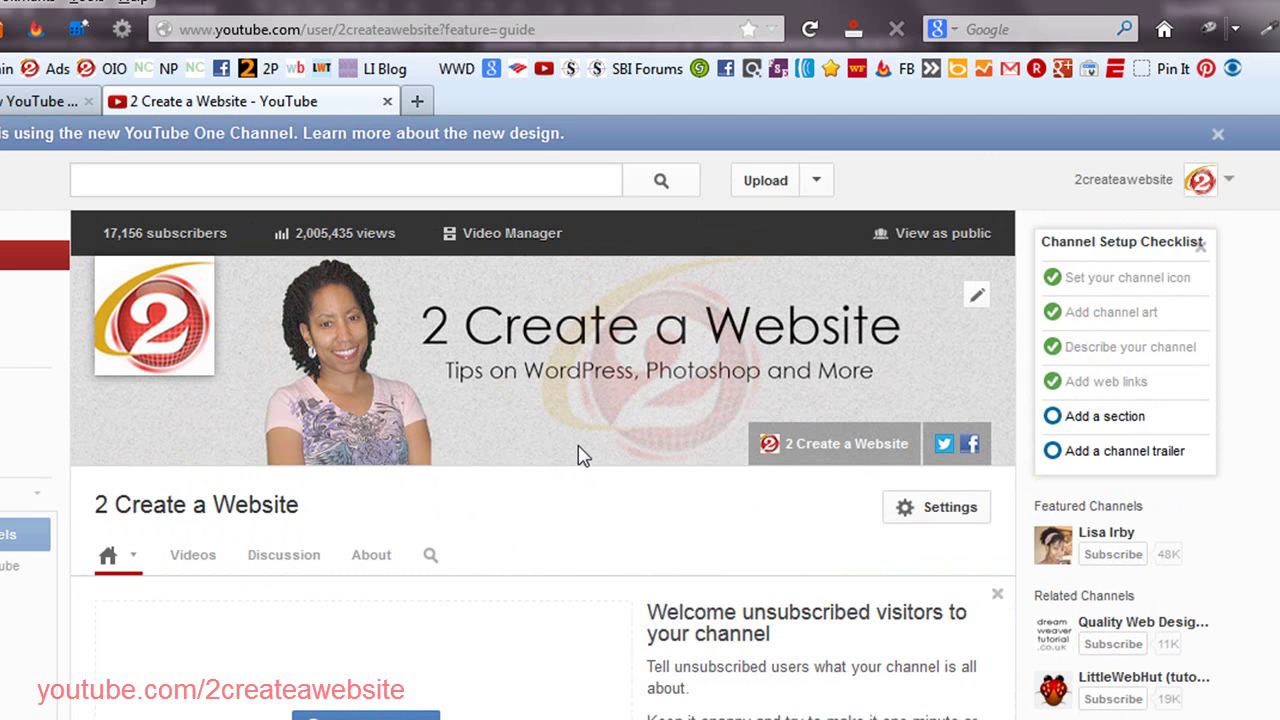